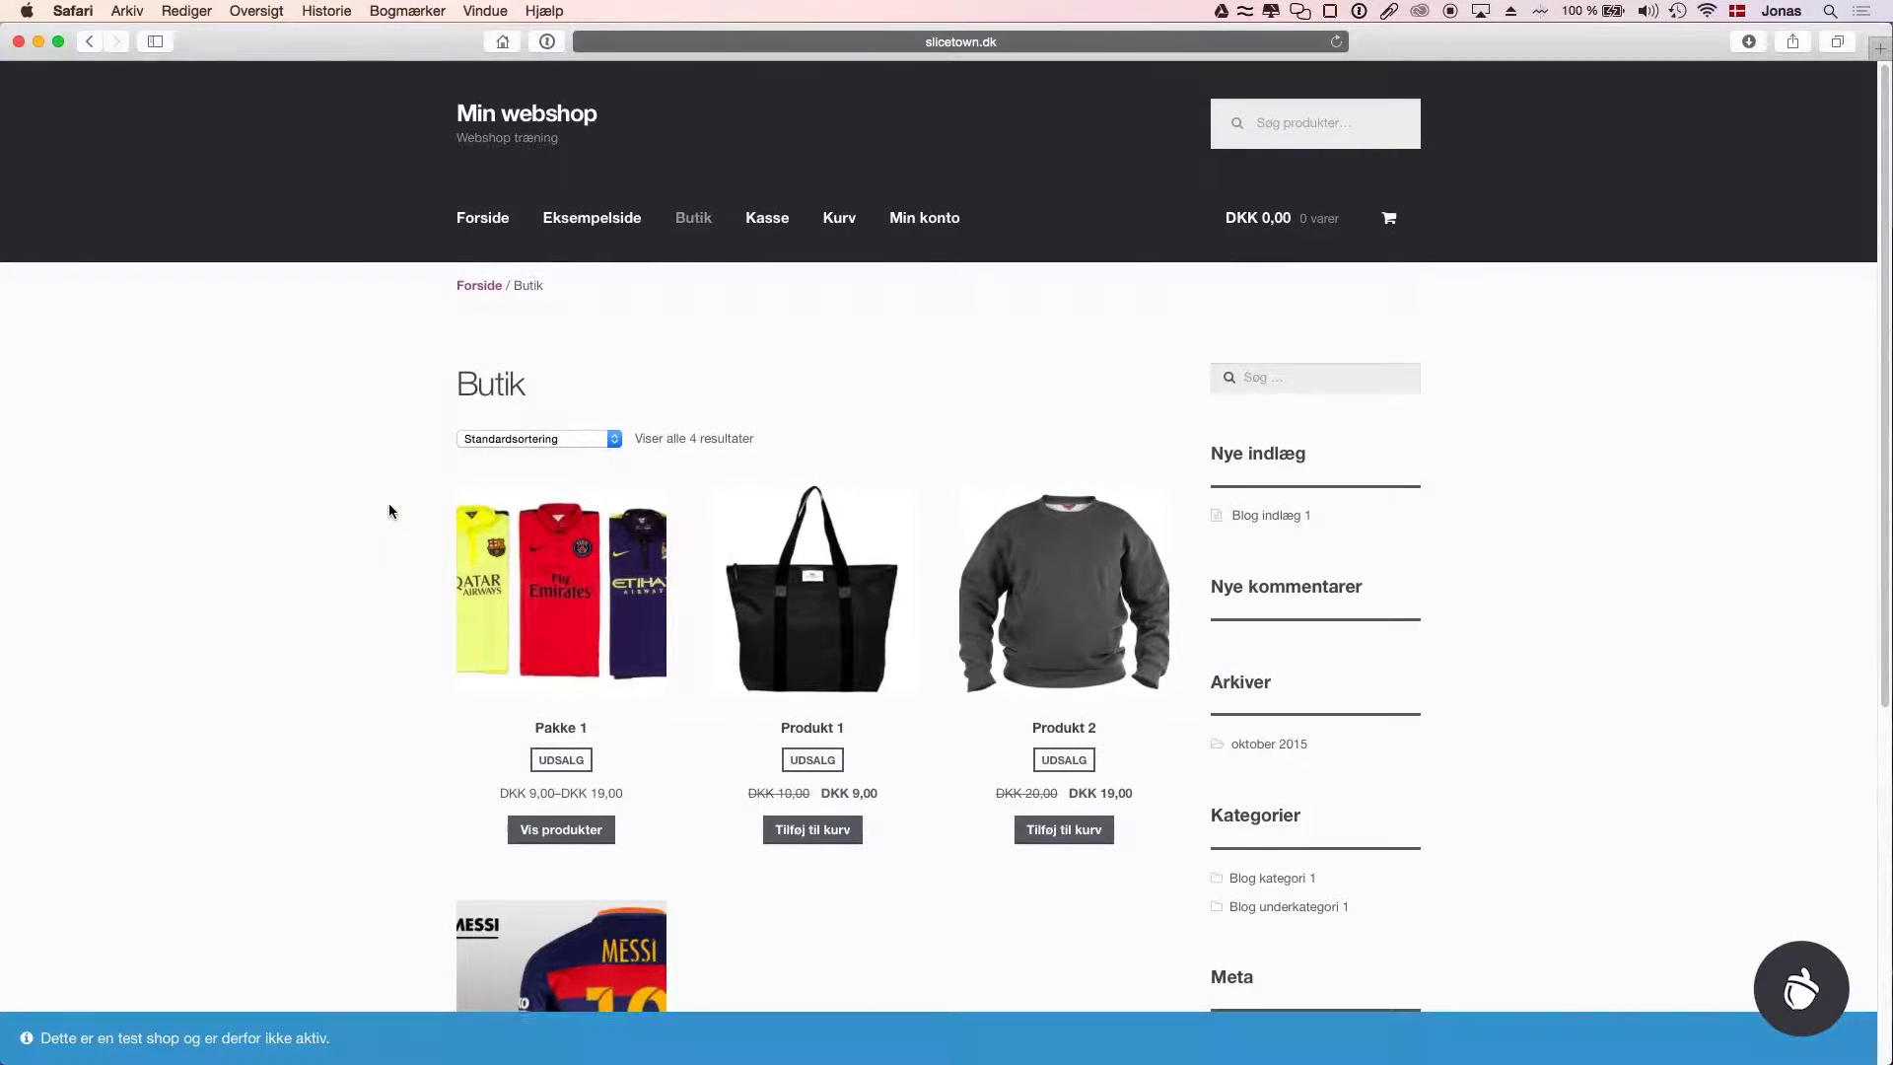
- Open the product page of the grouped product Pakke 1 from the shop's Butik page
scroll(421, 527, "down", 2)
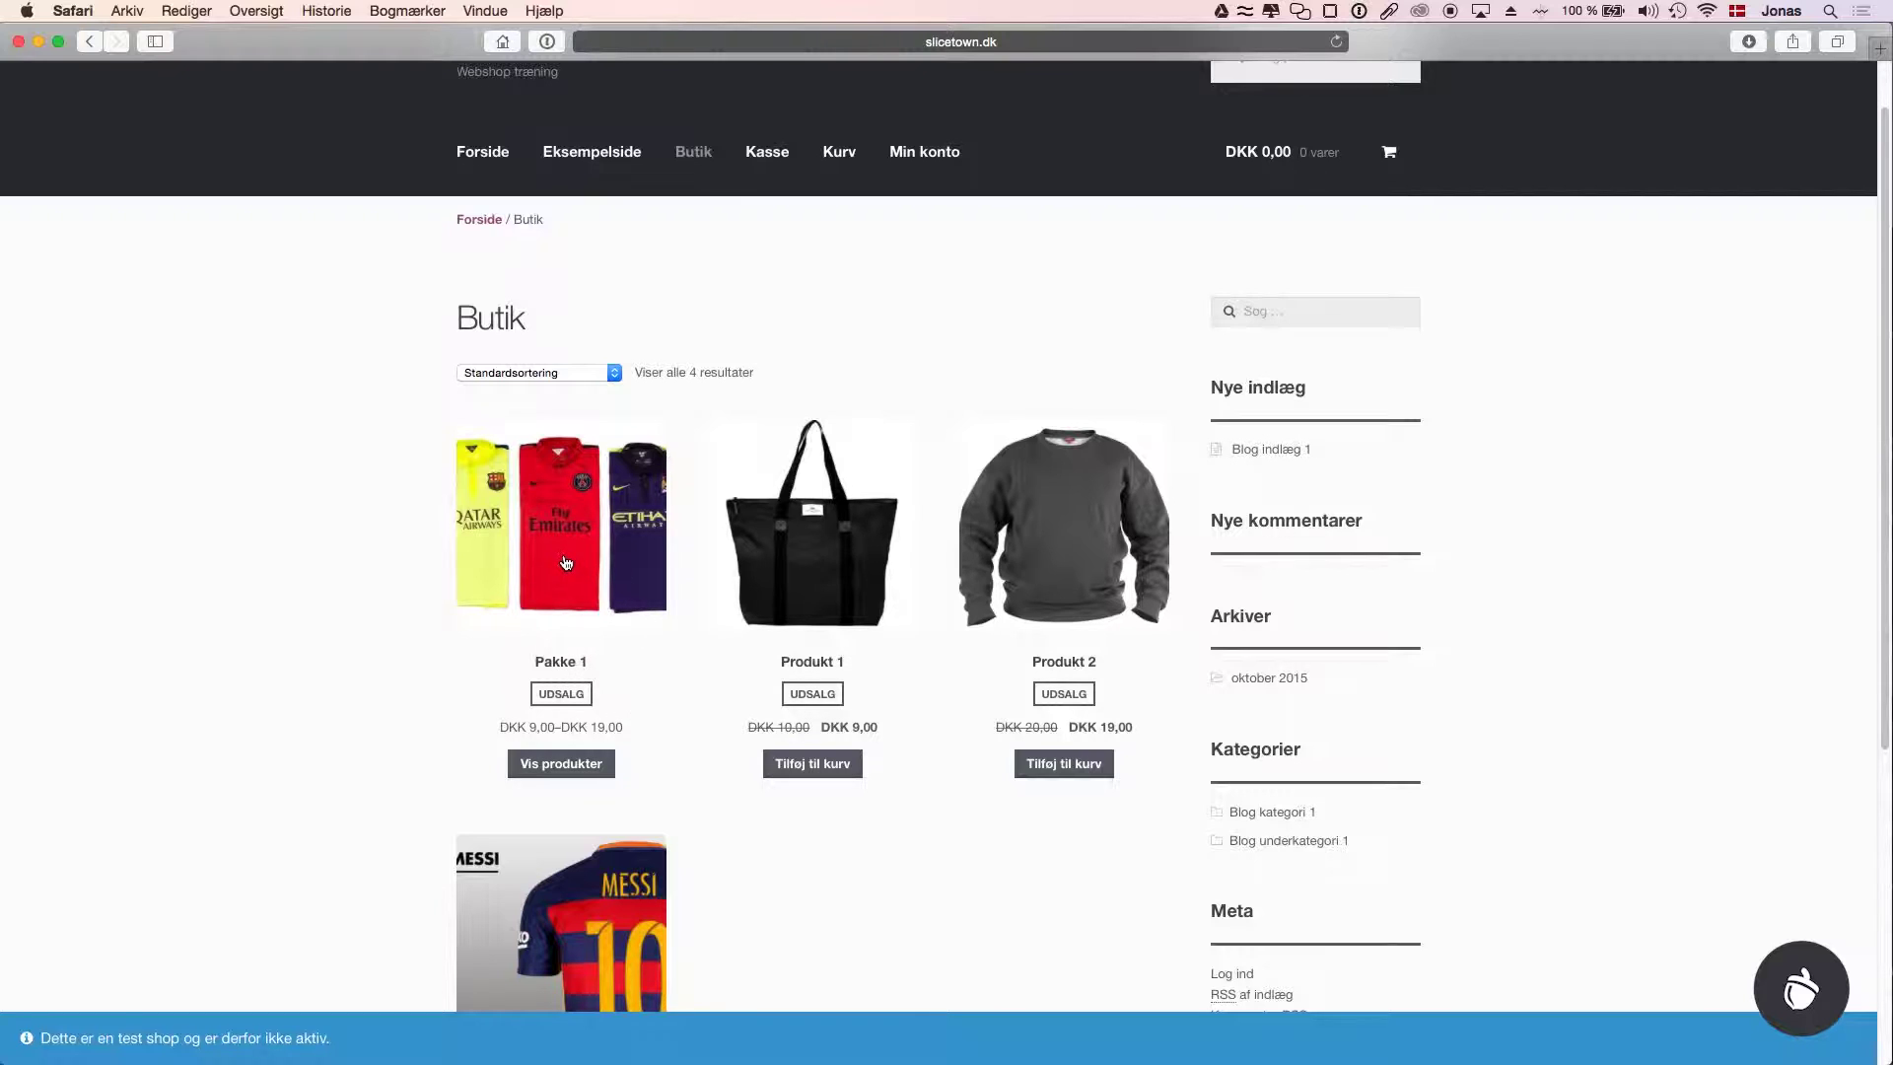
left_click(558, 772)
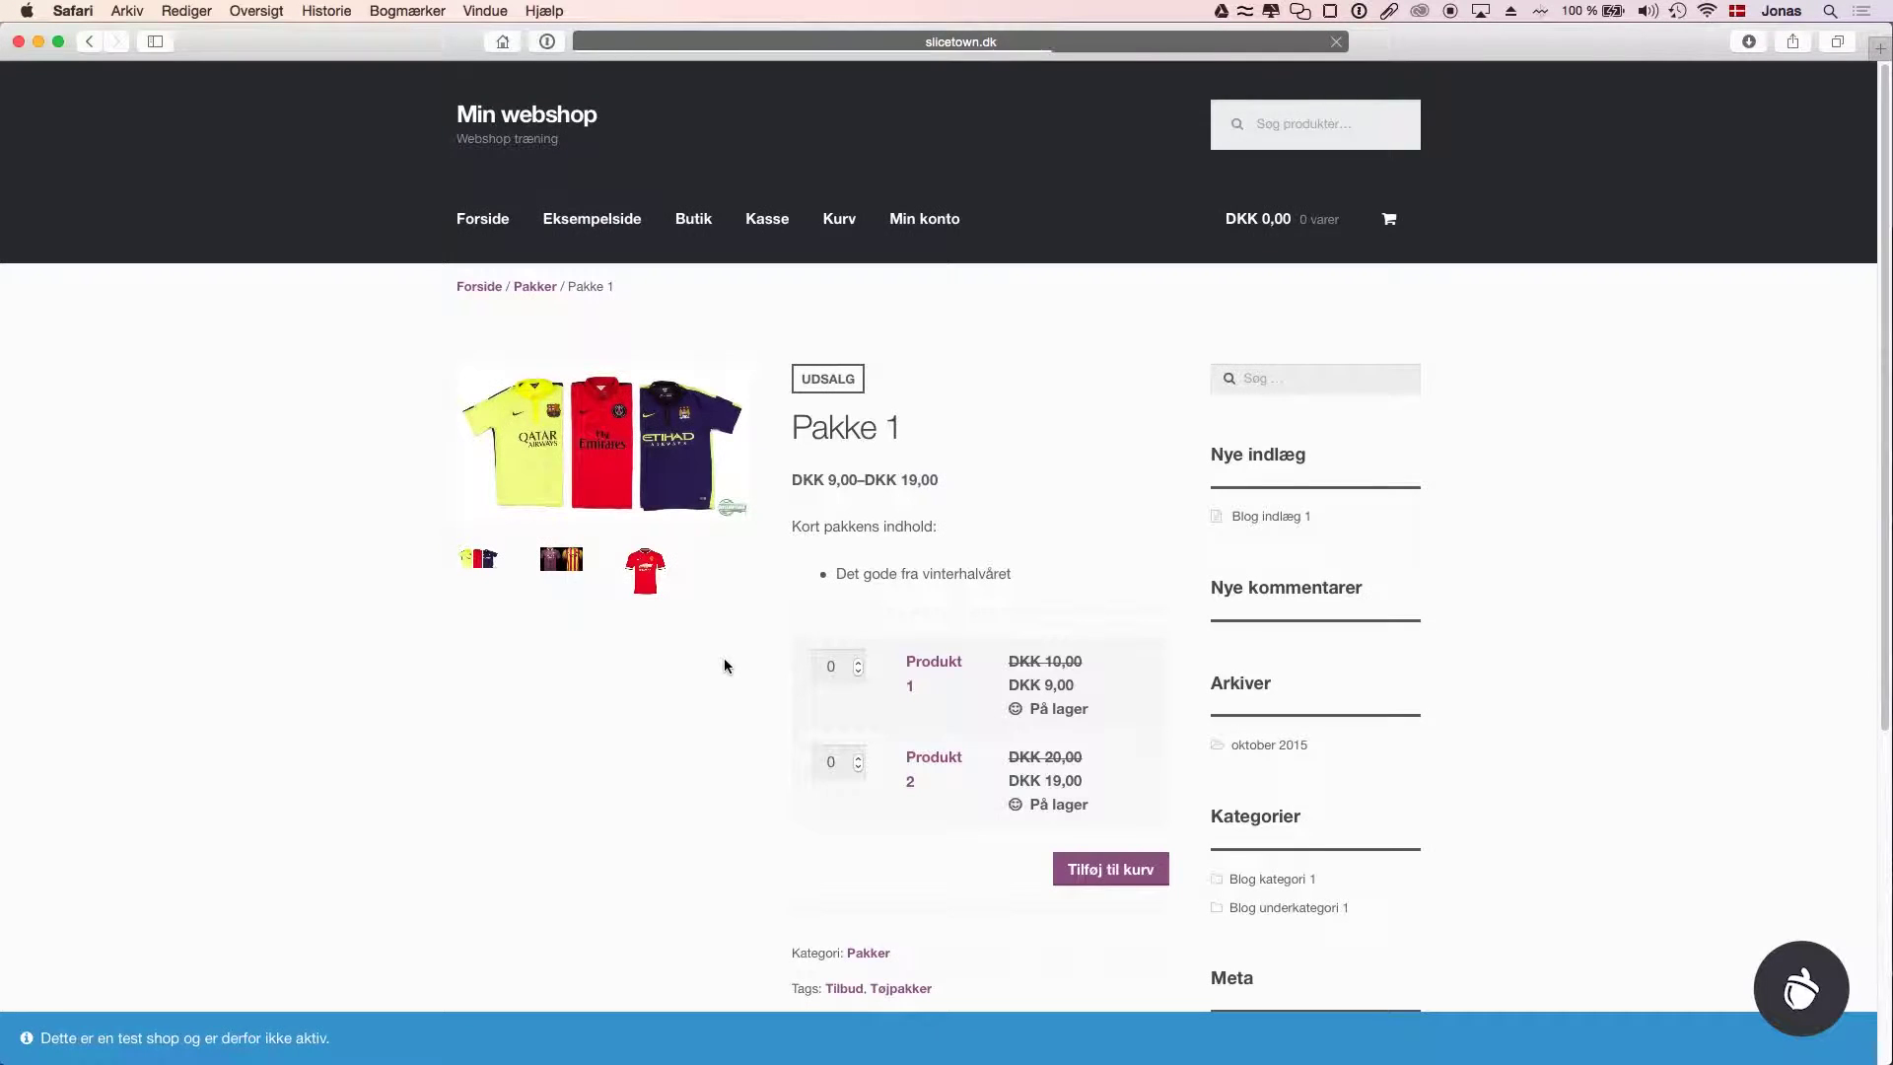
scroll(753, 638, "down", 1)
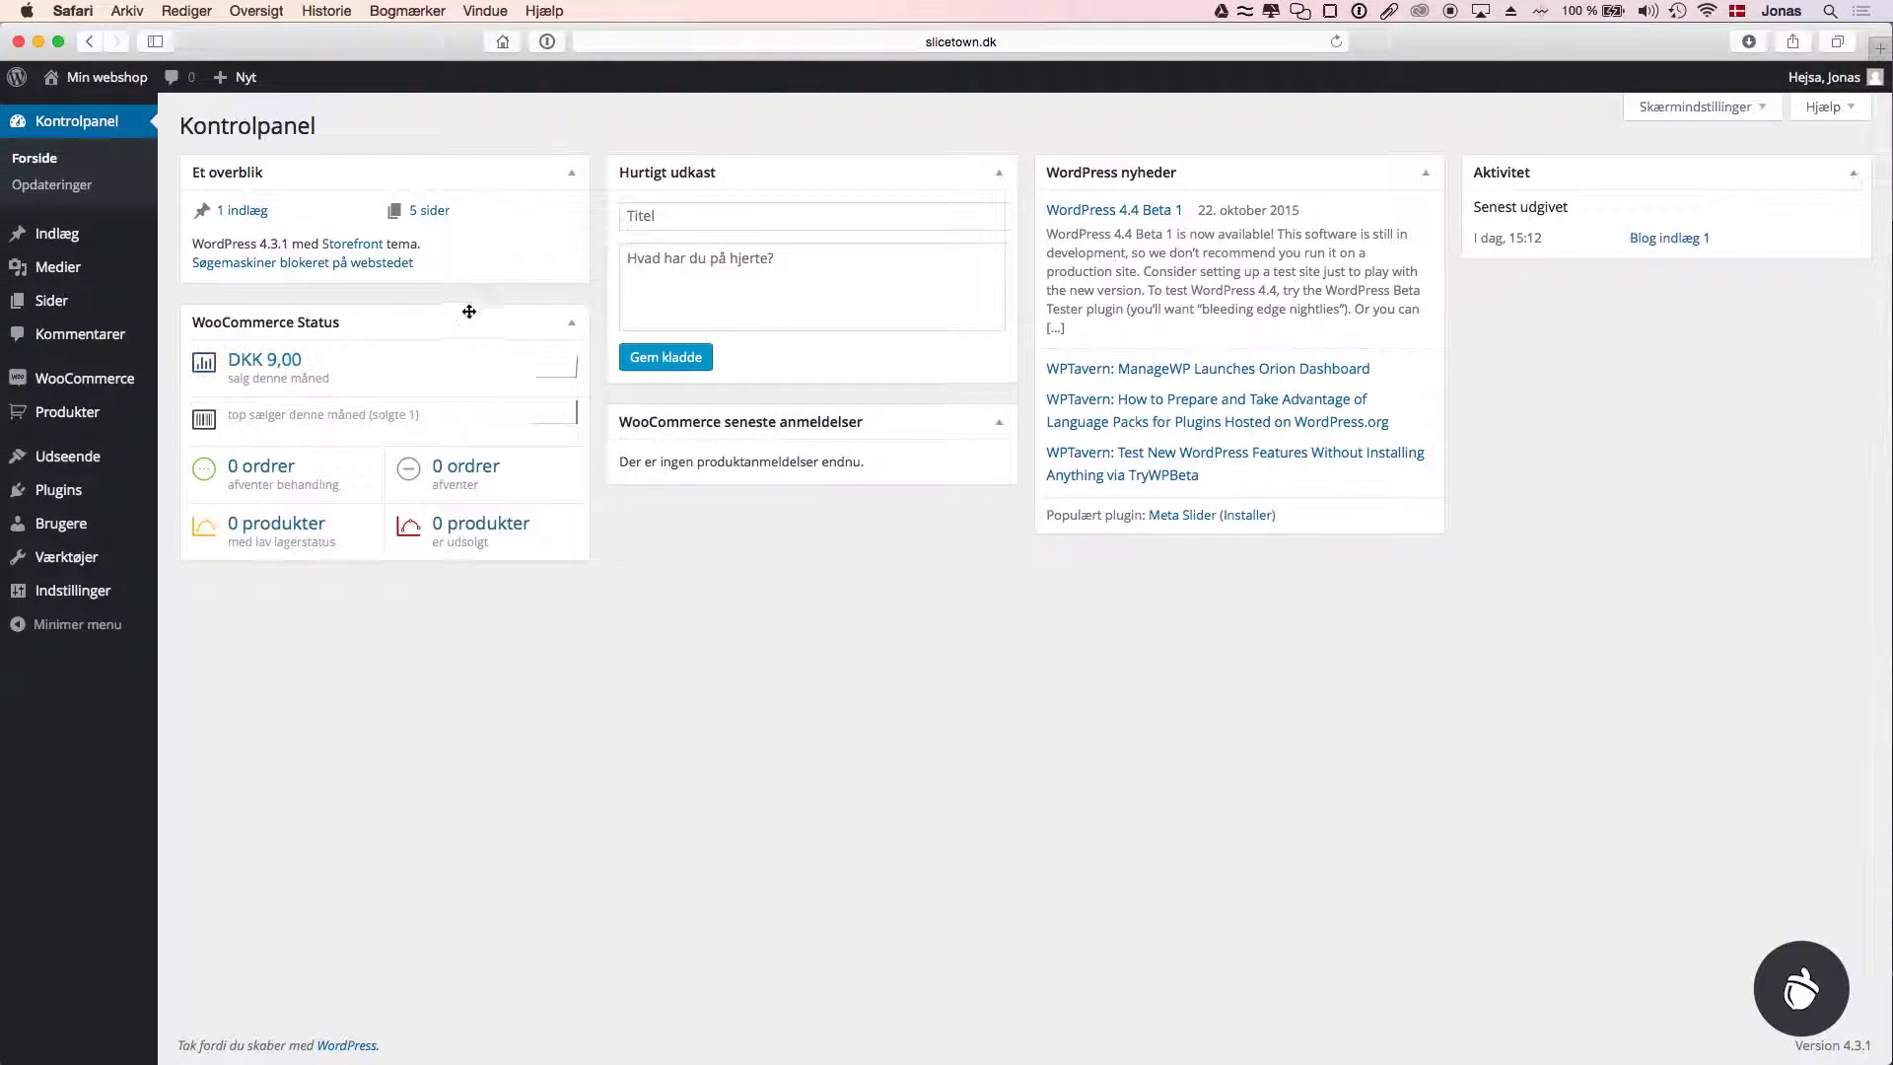
- Open Pakke 1 for editing from the WordPress product list and select its title text
mouse_move(115, 421)
left_click(200, 418)
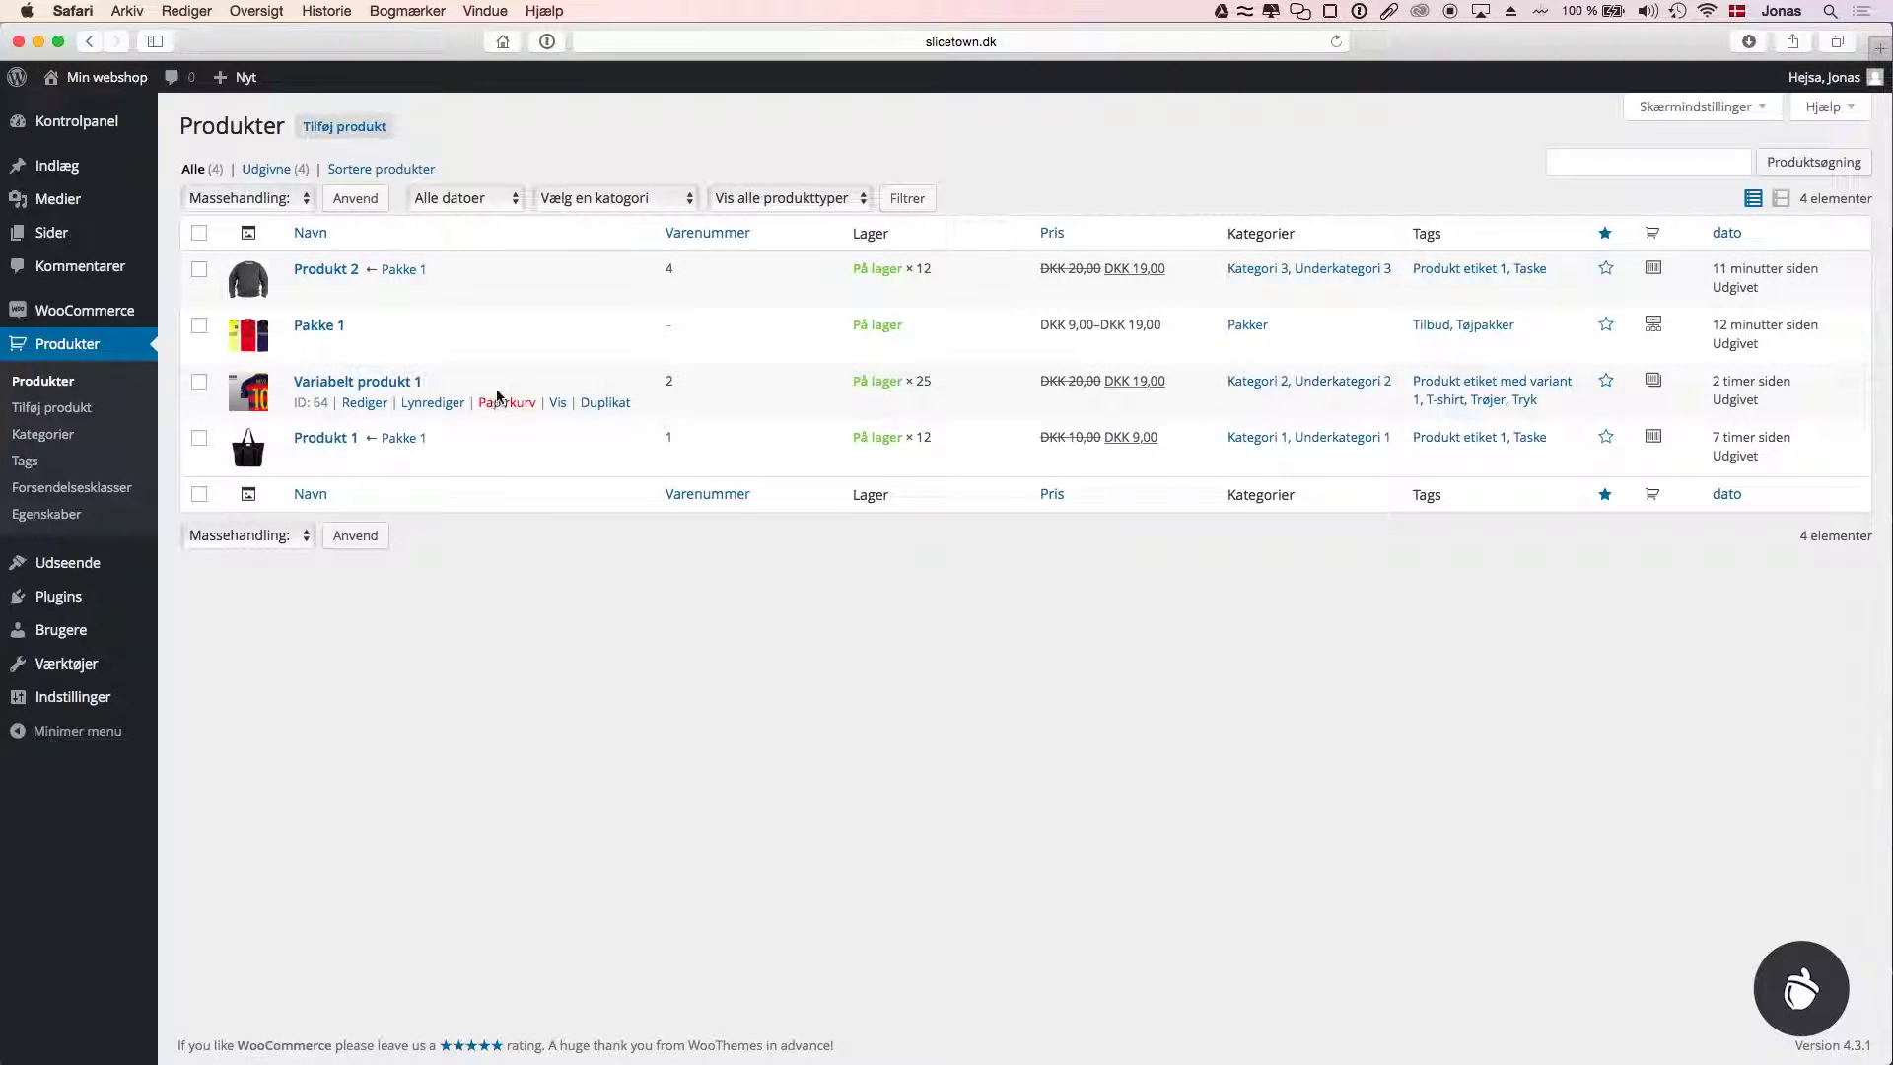
left_click(362, 349)
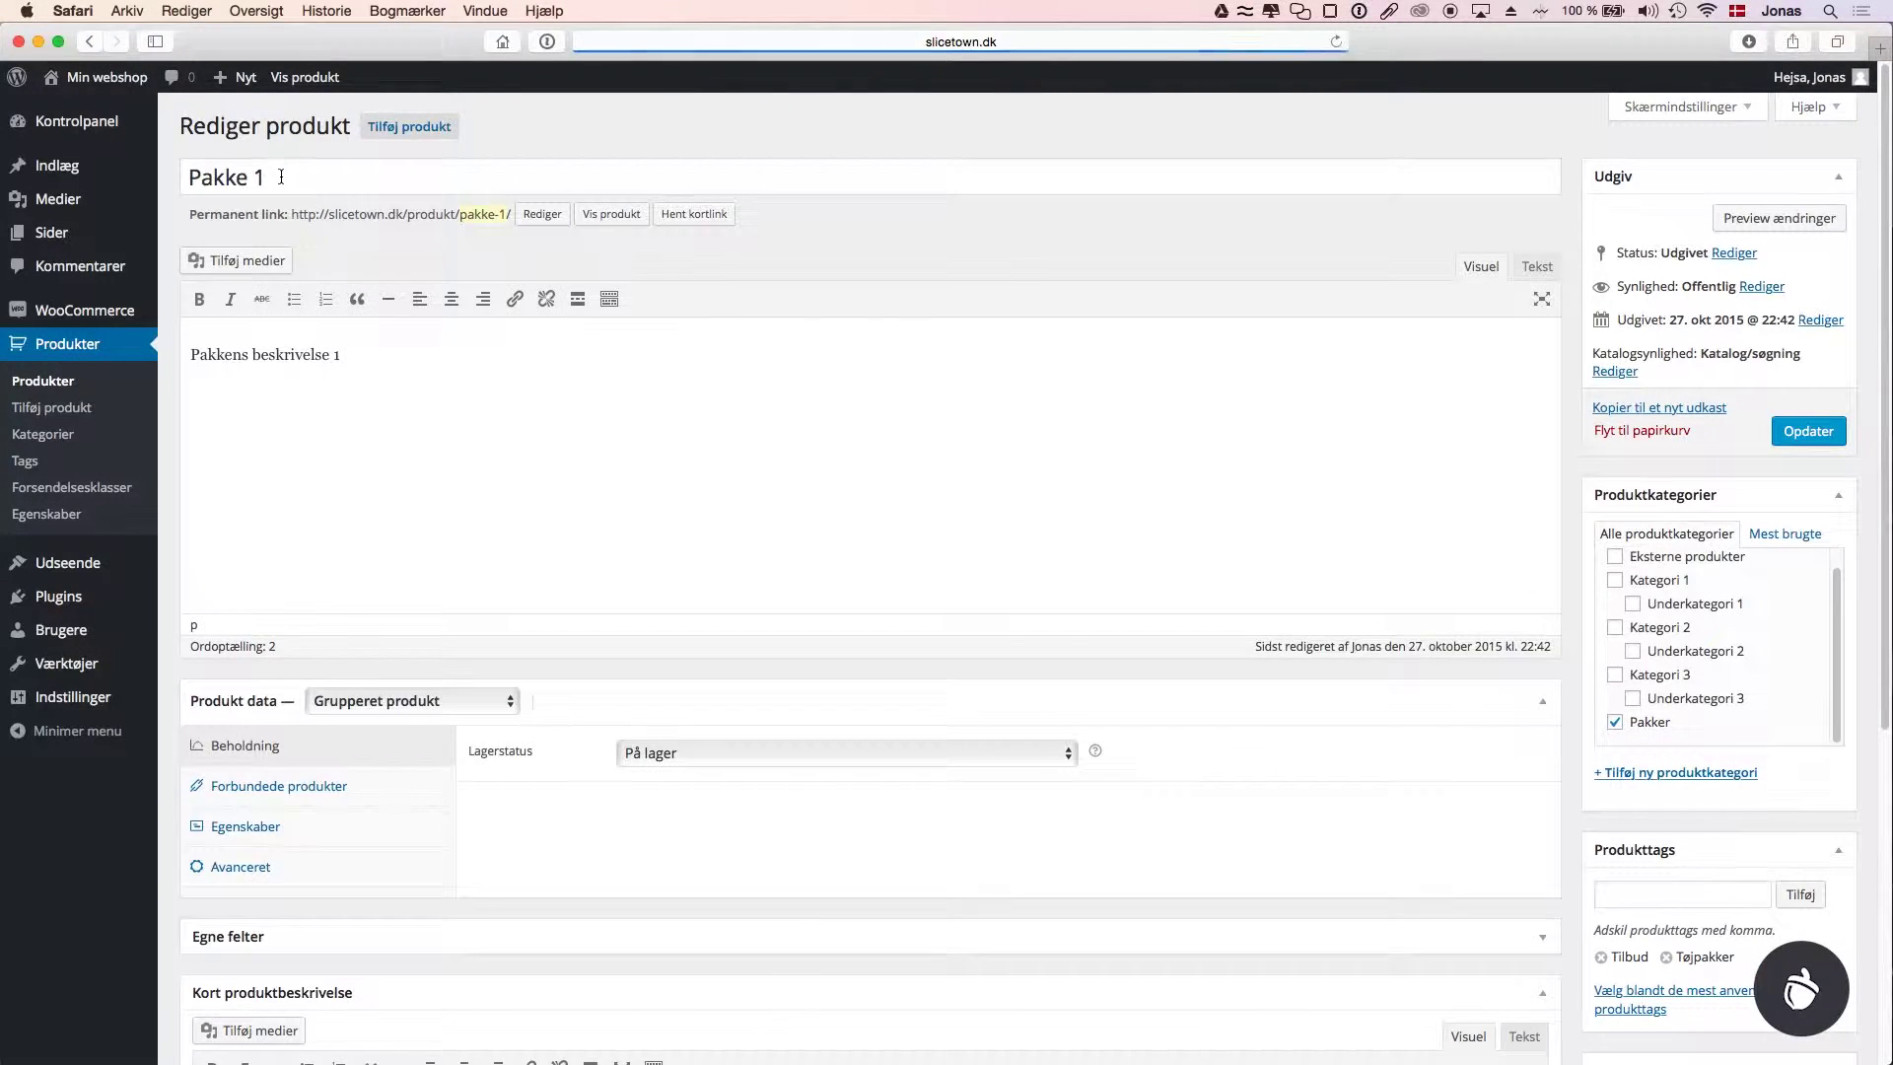
triple_click(190, 177)
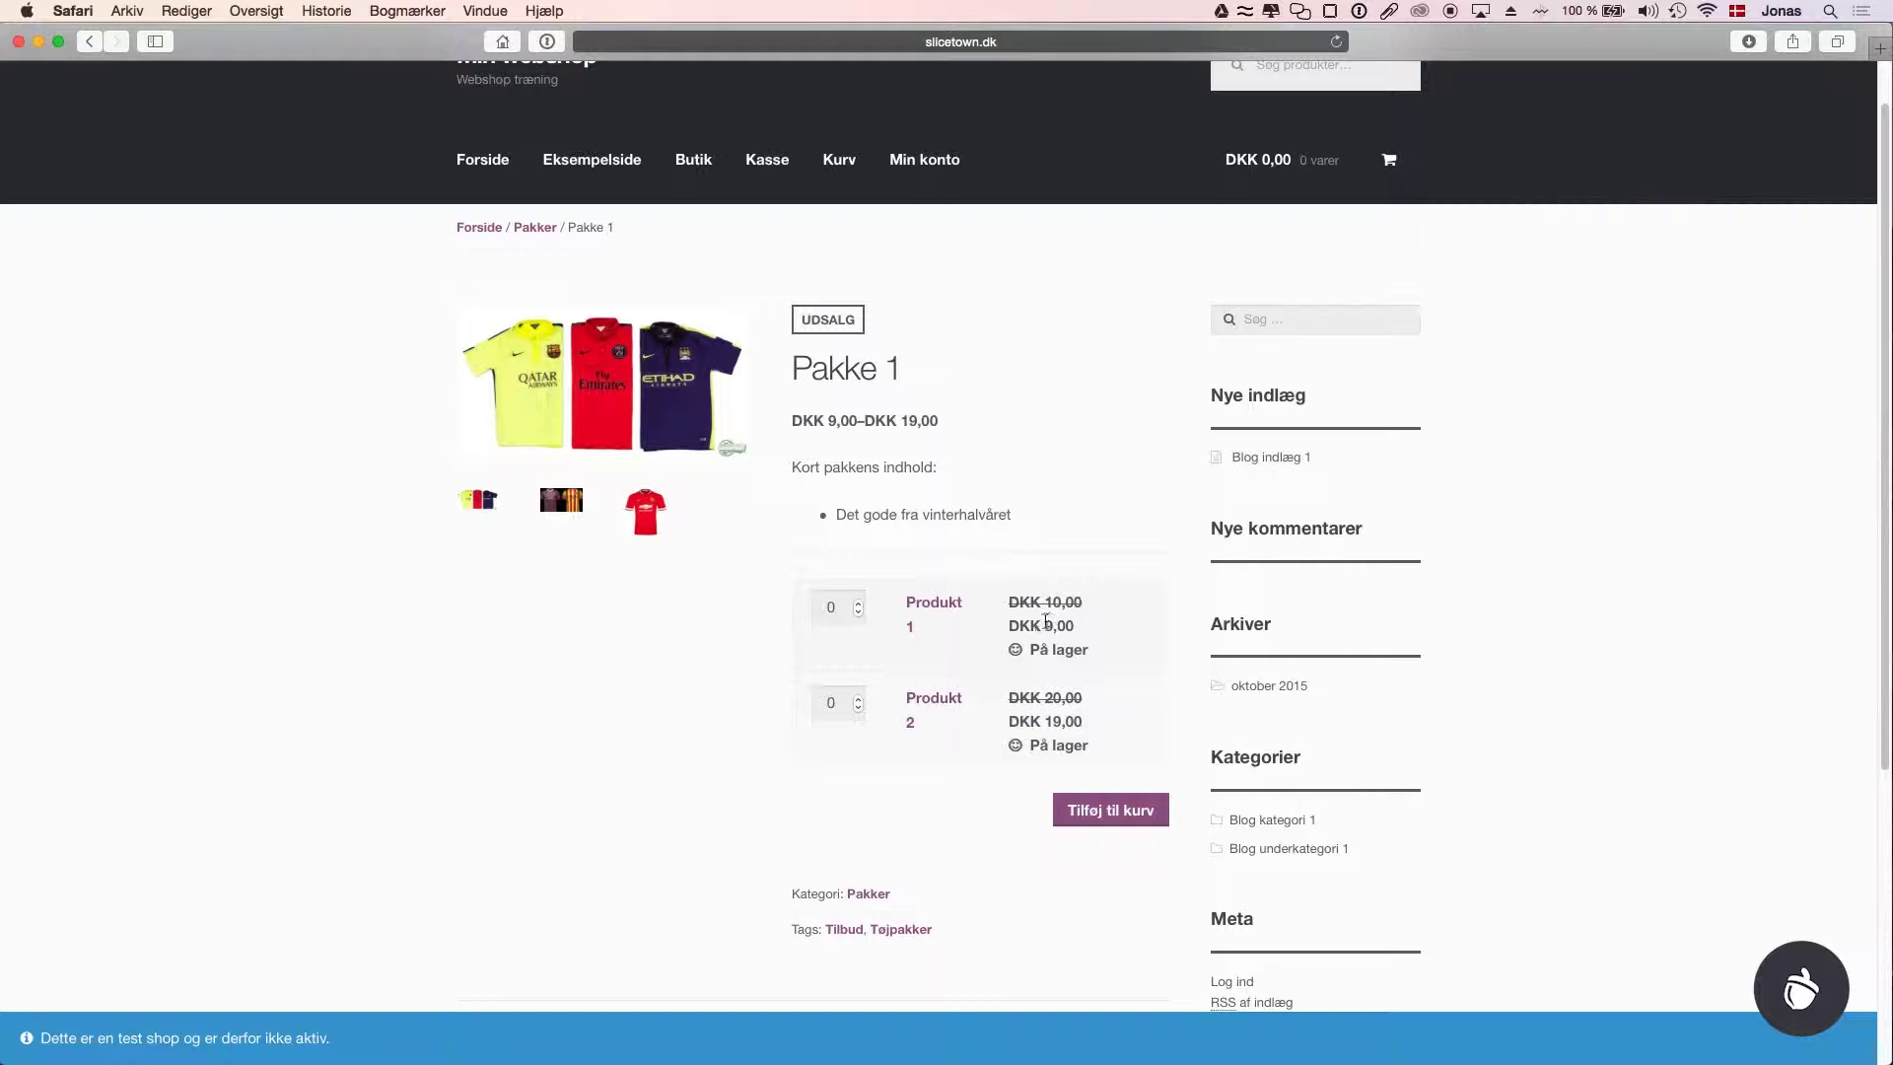
- Show the linked-product settings of Pakke 1, check the product list for products assigned to it, and return to its edit page
key("ctrl+Left")
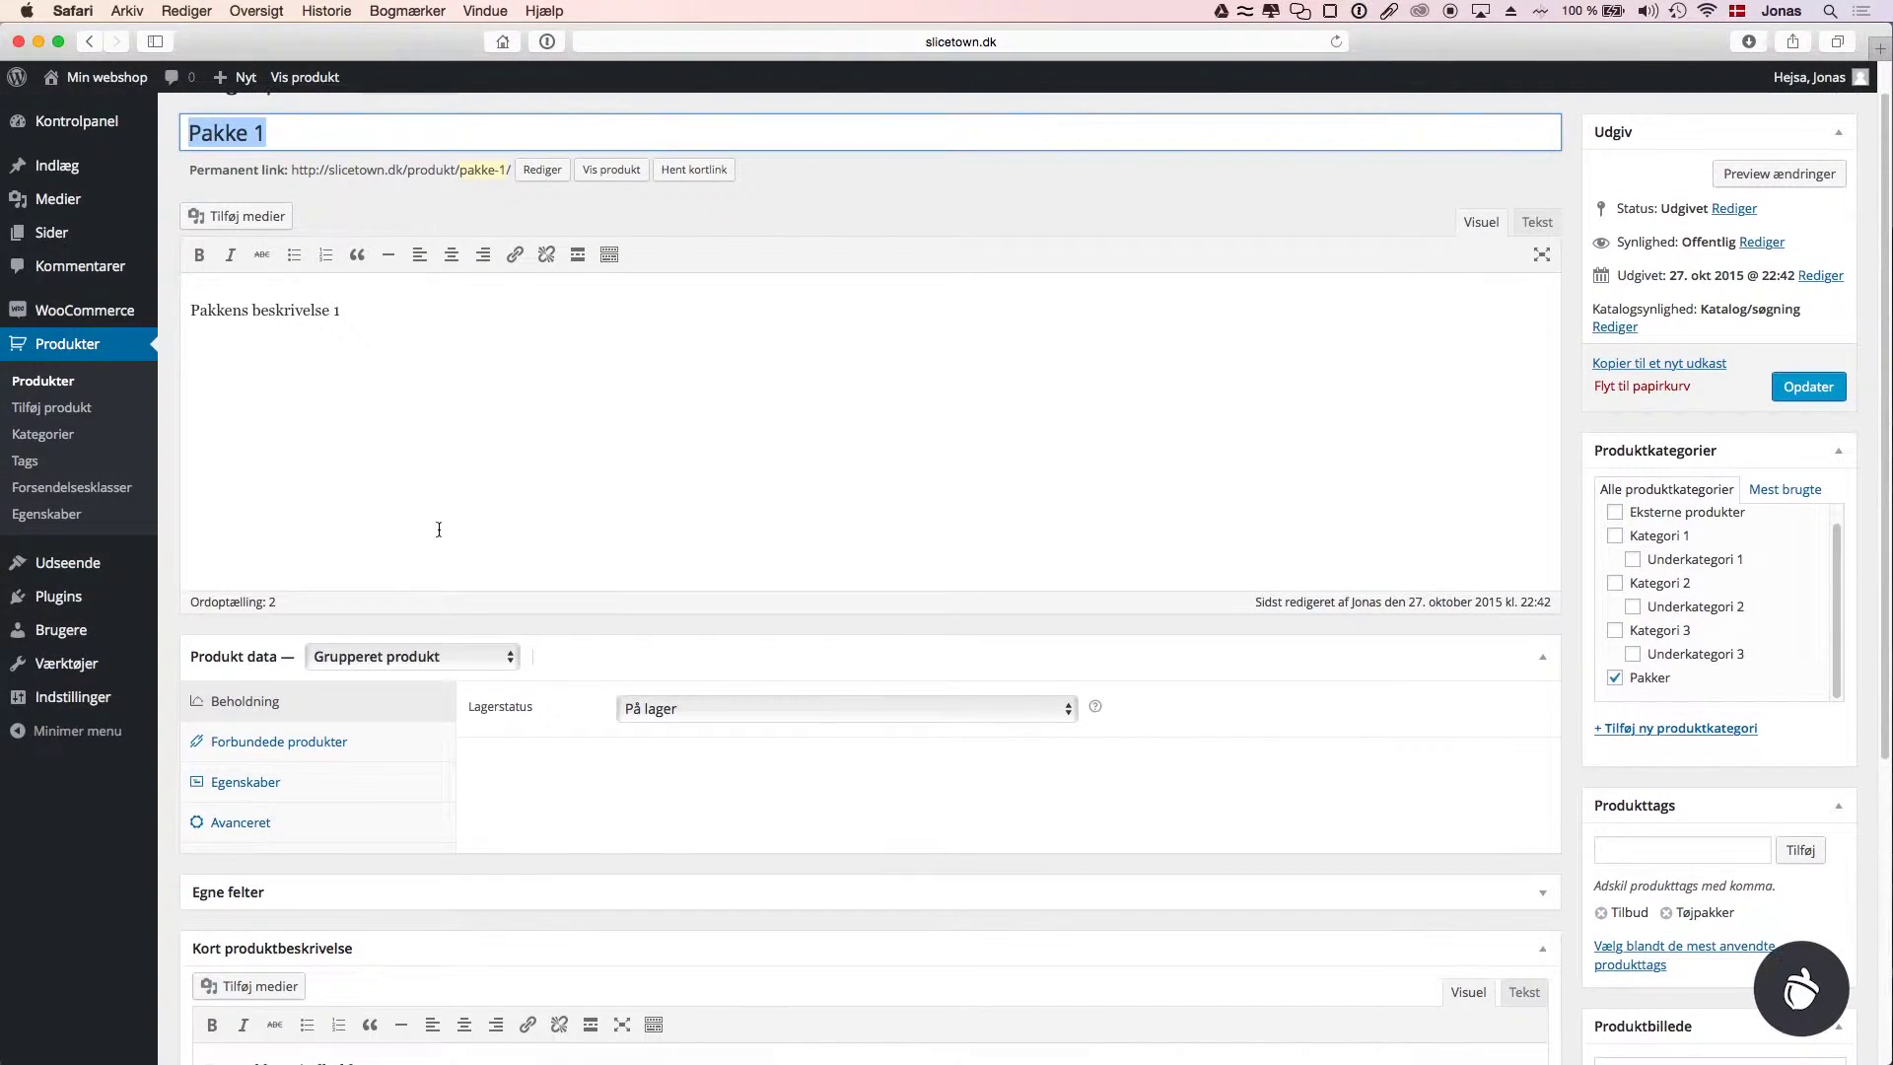
left_click(336, 741)
left_click(74, 381)
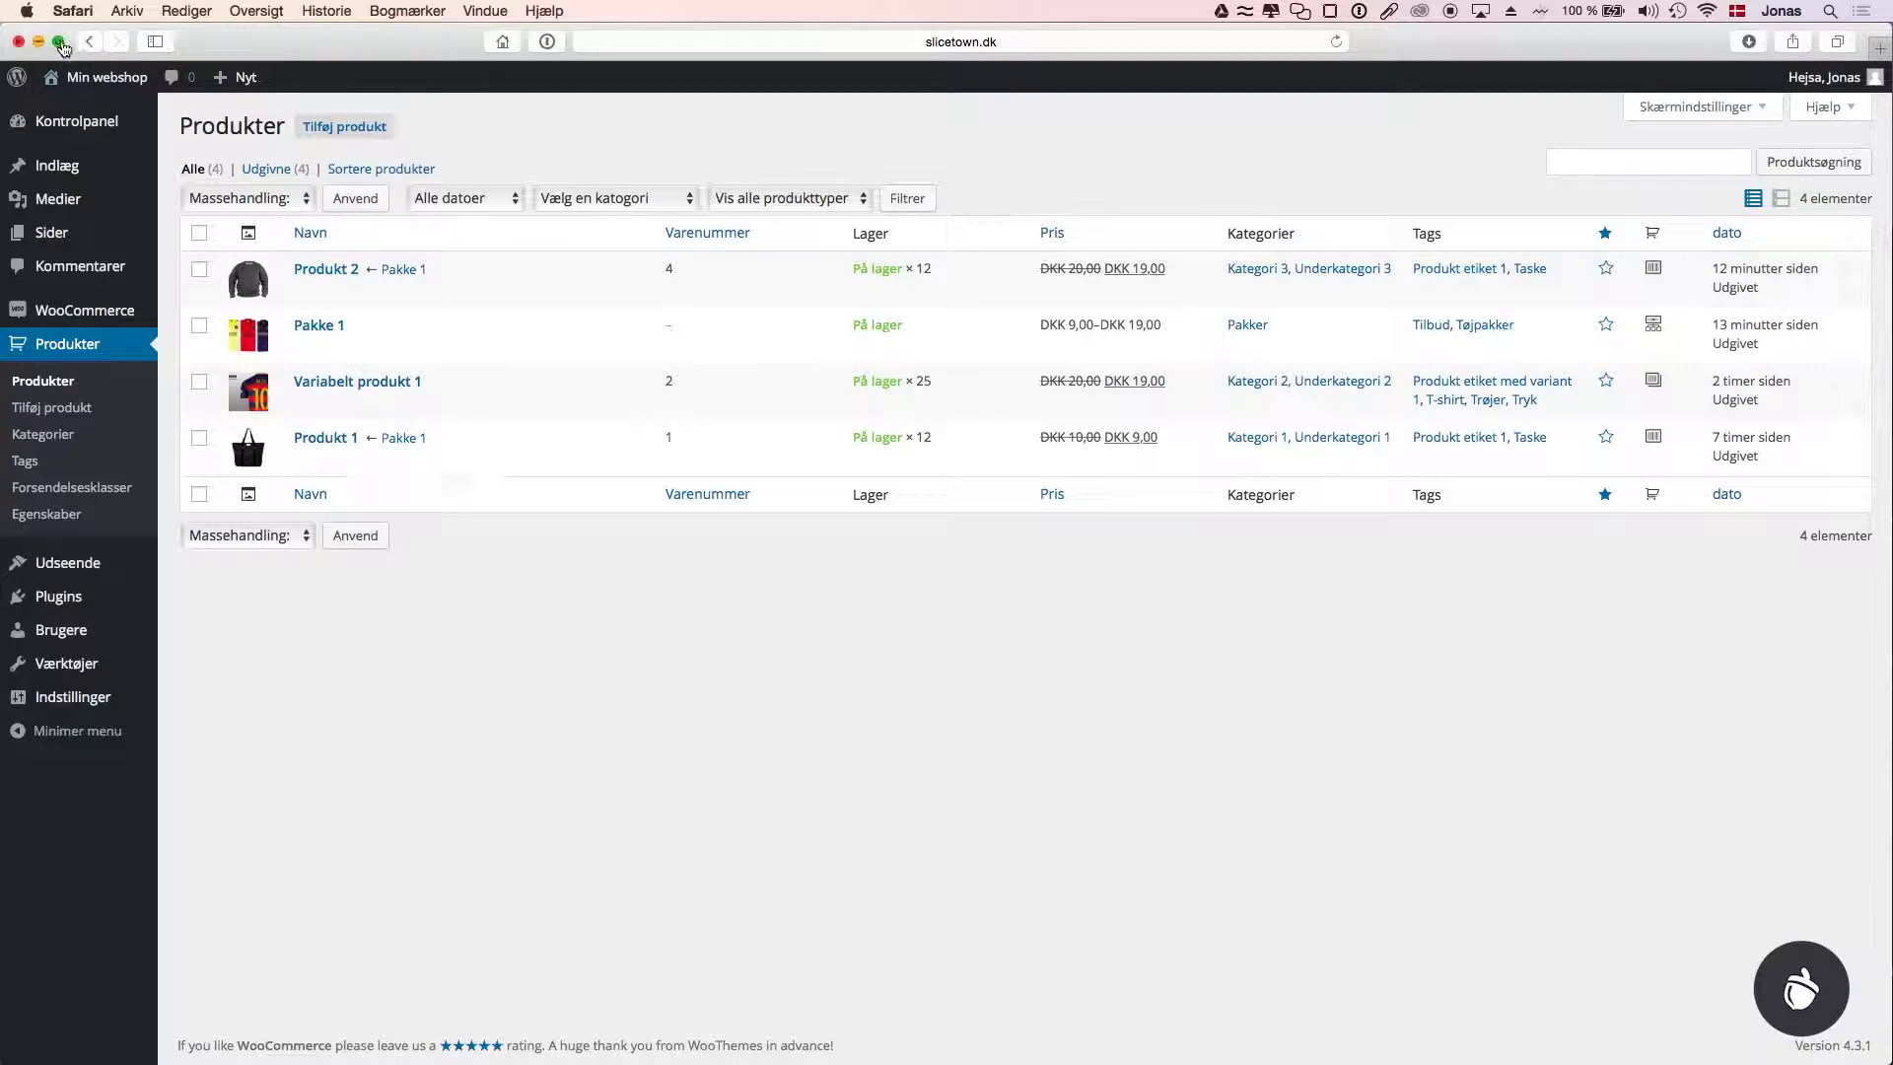
left_click(89, 42)
- Compare the product data on the Pakke 1 edit page with its public shop page
scroll(174, 176, "right", 5)
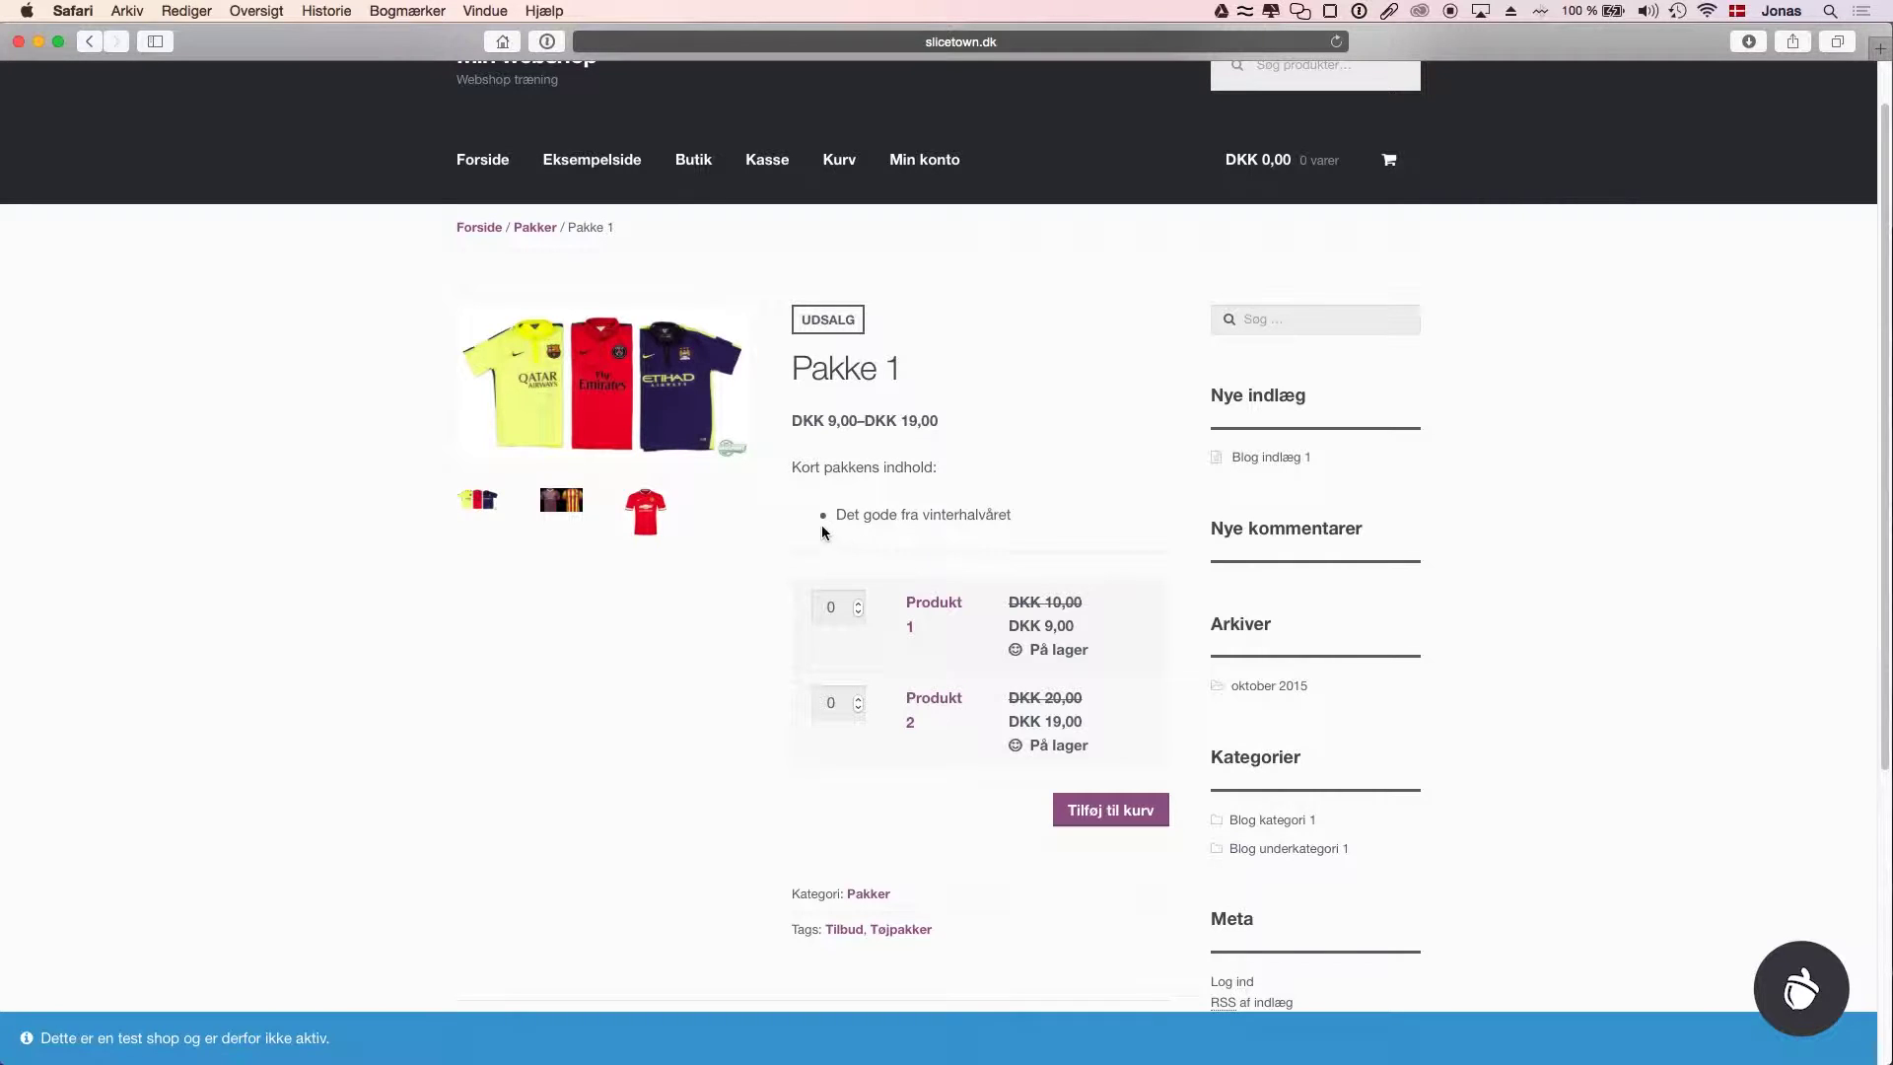
key("super+bracketleft")
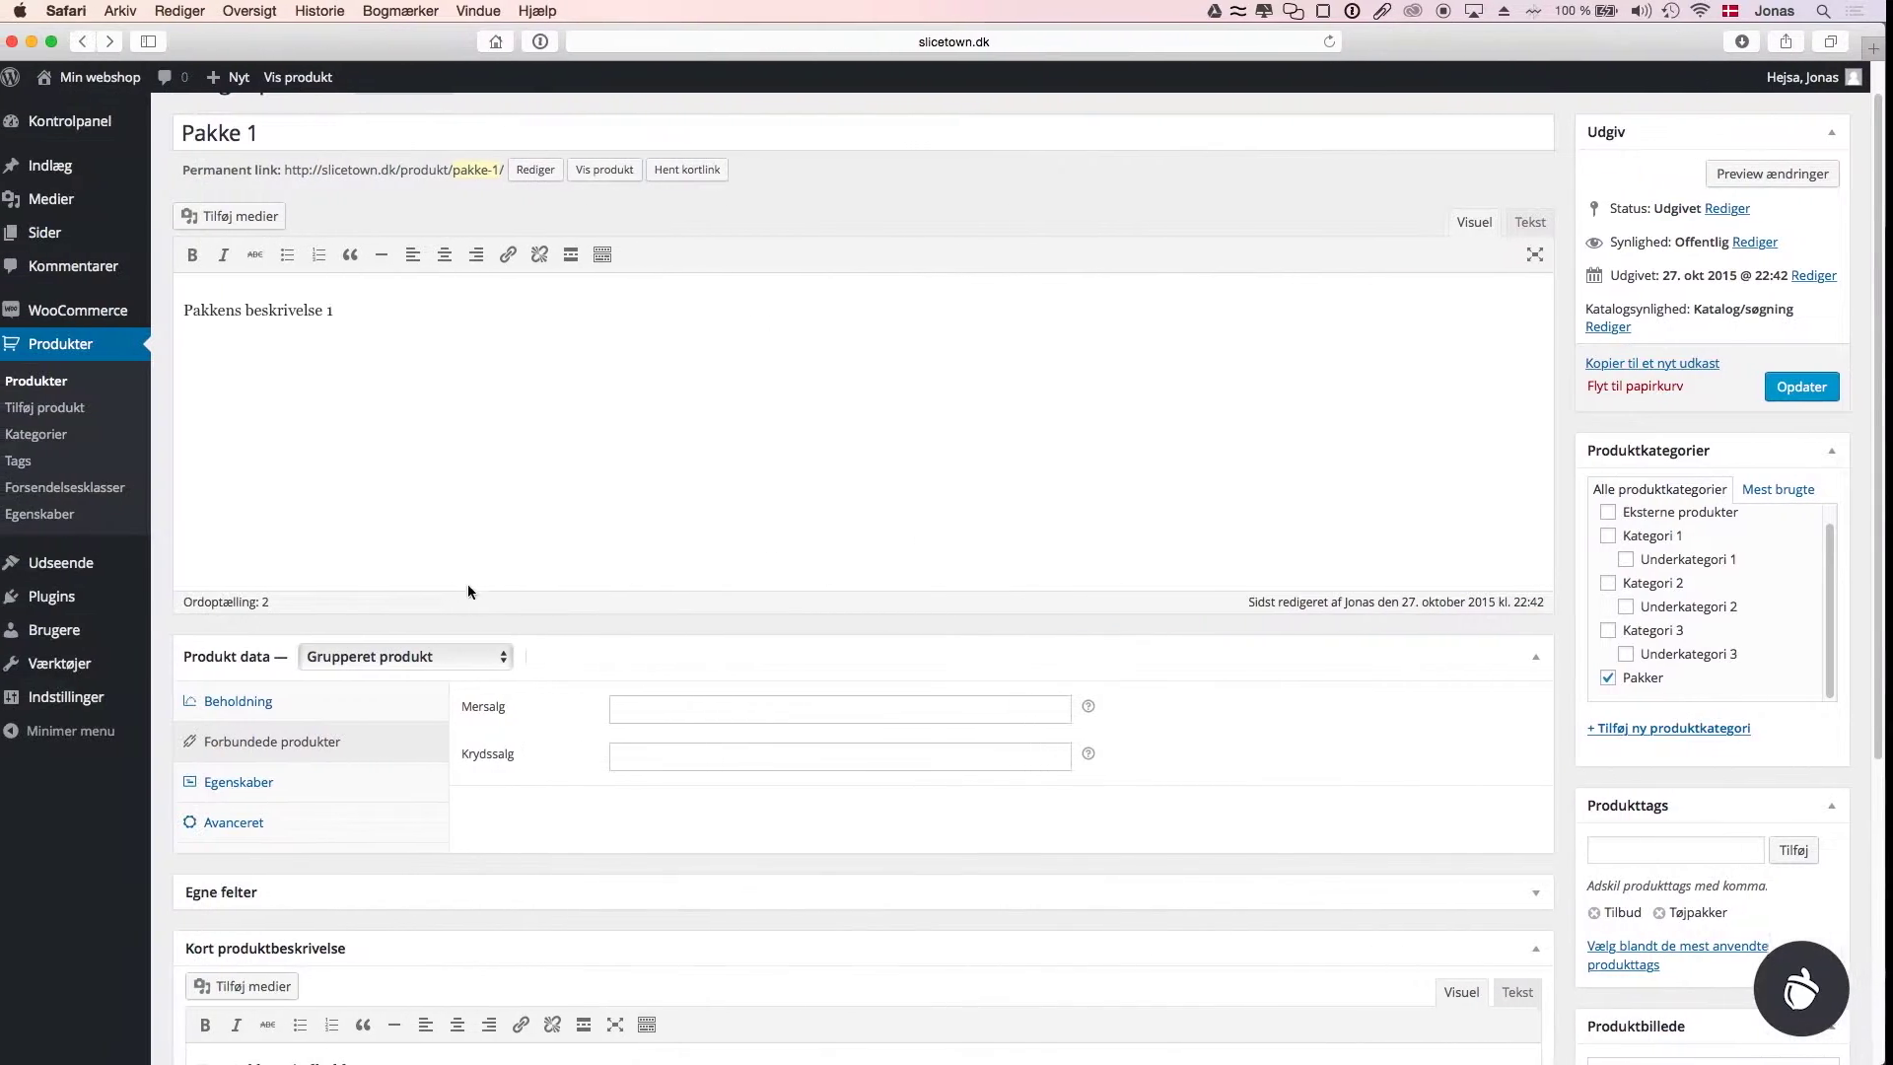
left_click_drag(466, 656, 201, 615)
key("super+bracketright")
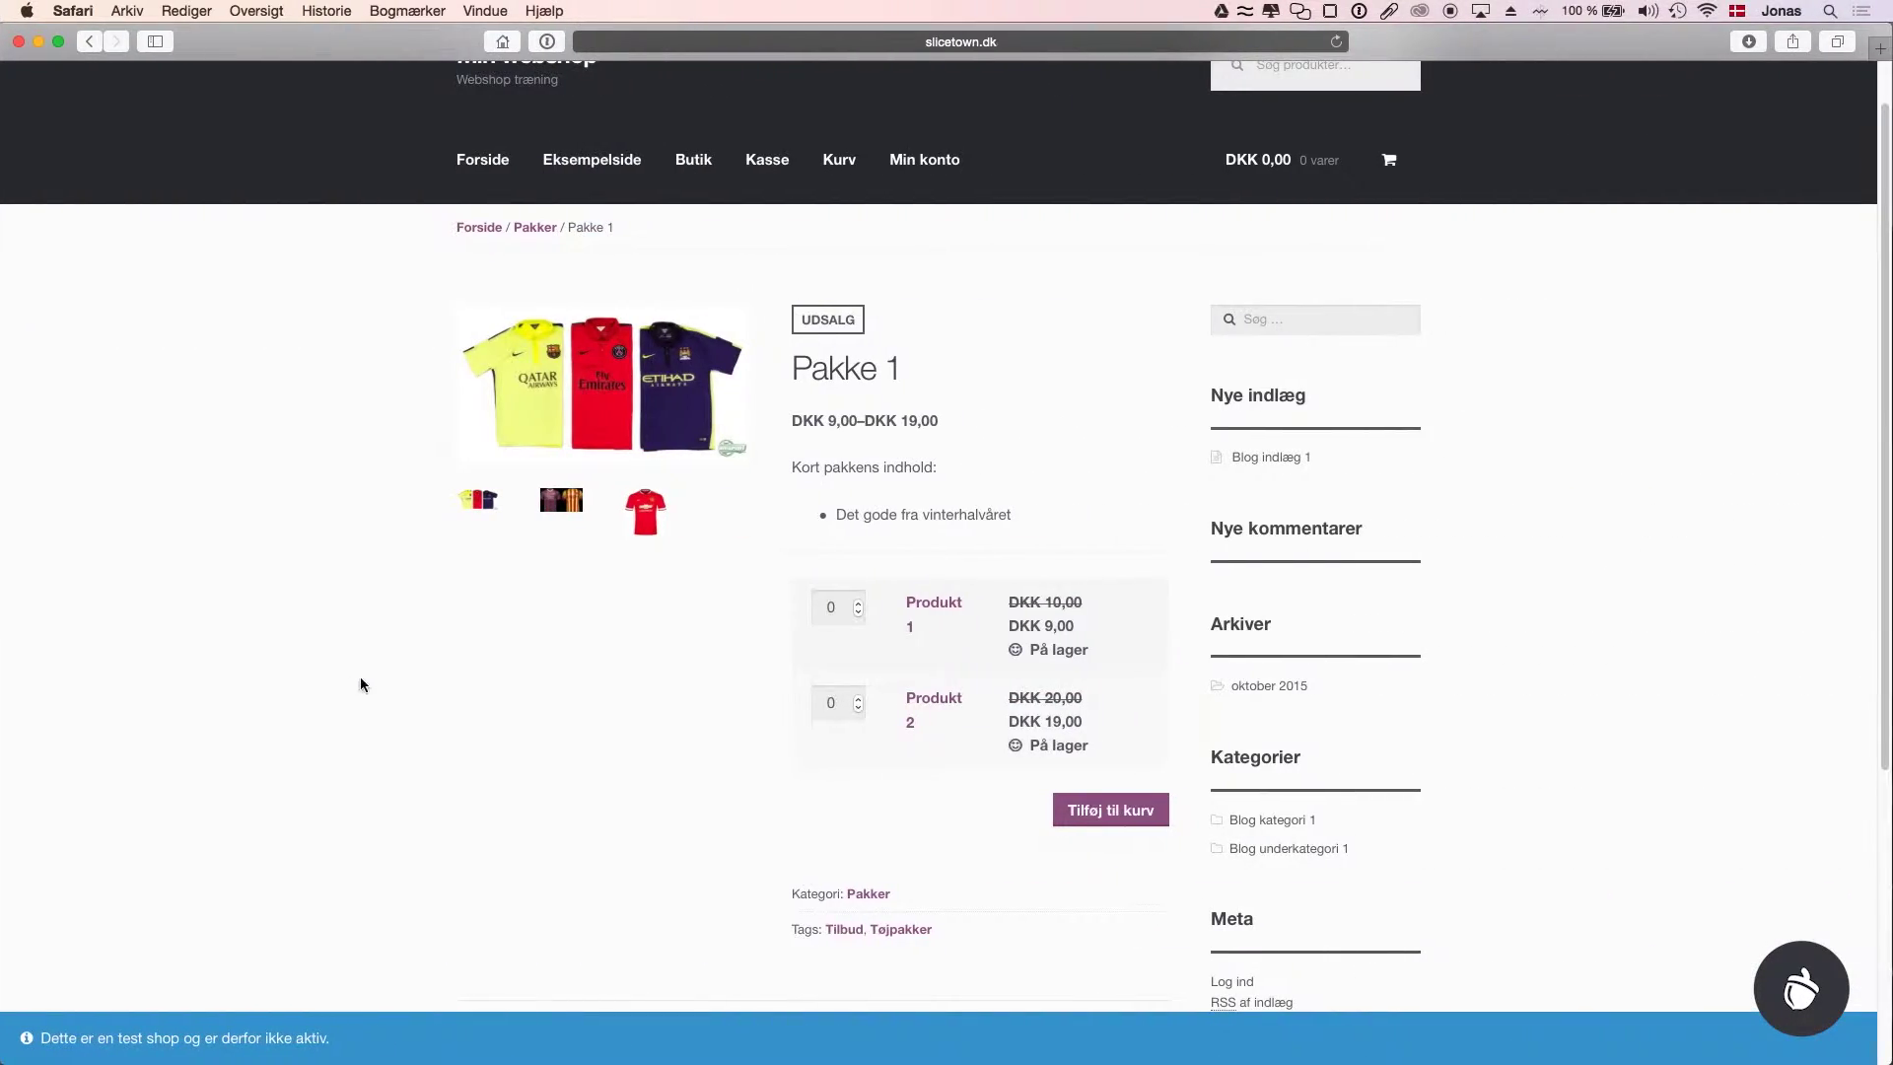
- Set the quantities on the Pakke 1 shop page to 3 of Produkt 1 and 1 of Produkt 2
scroll(595, 627, "down", 3)
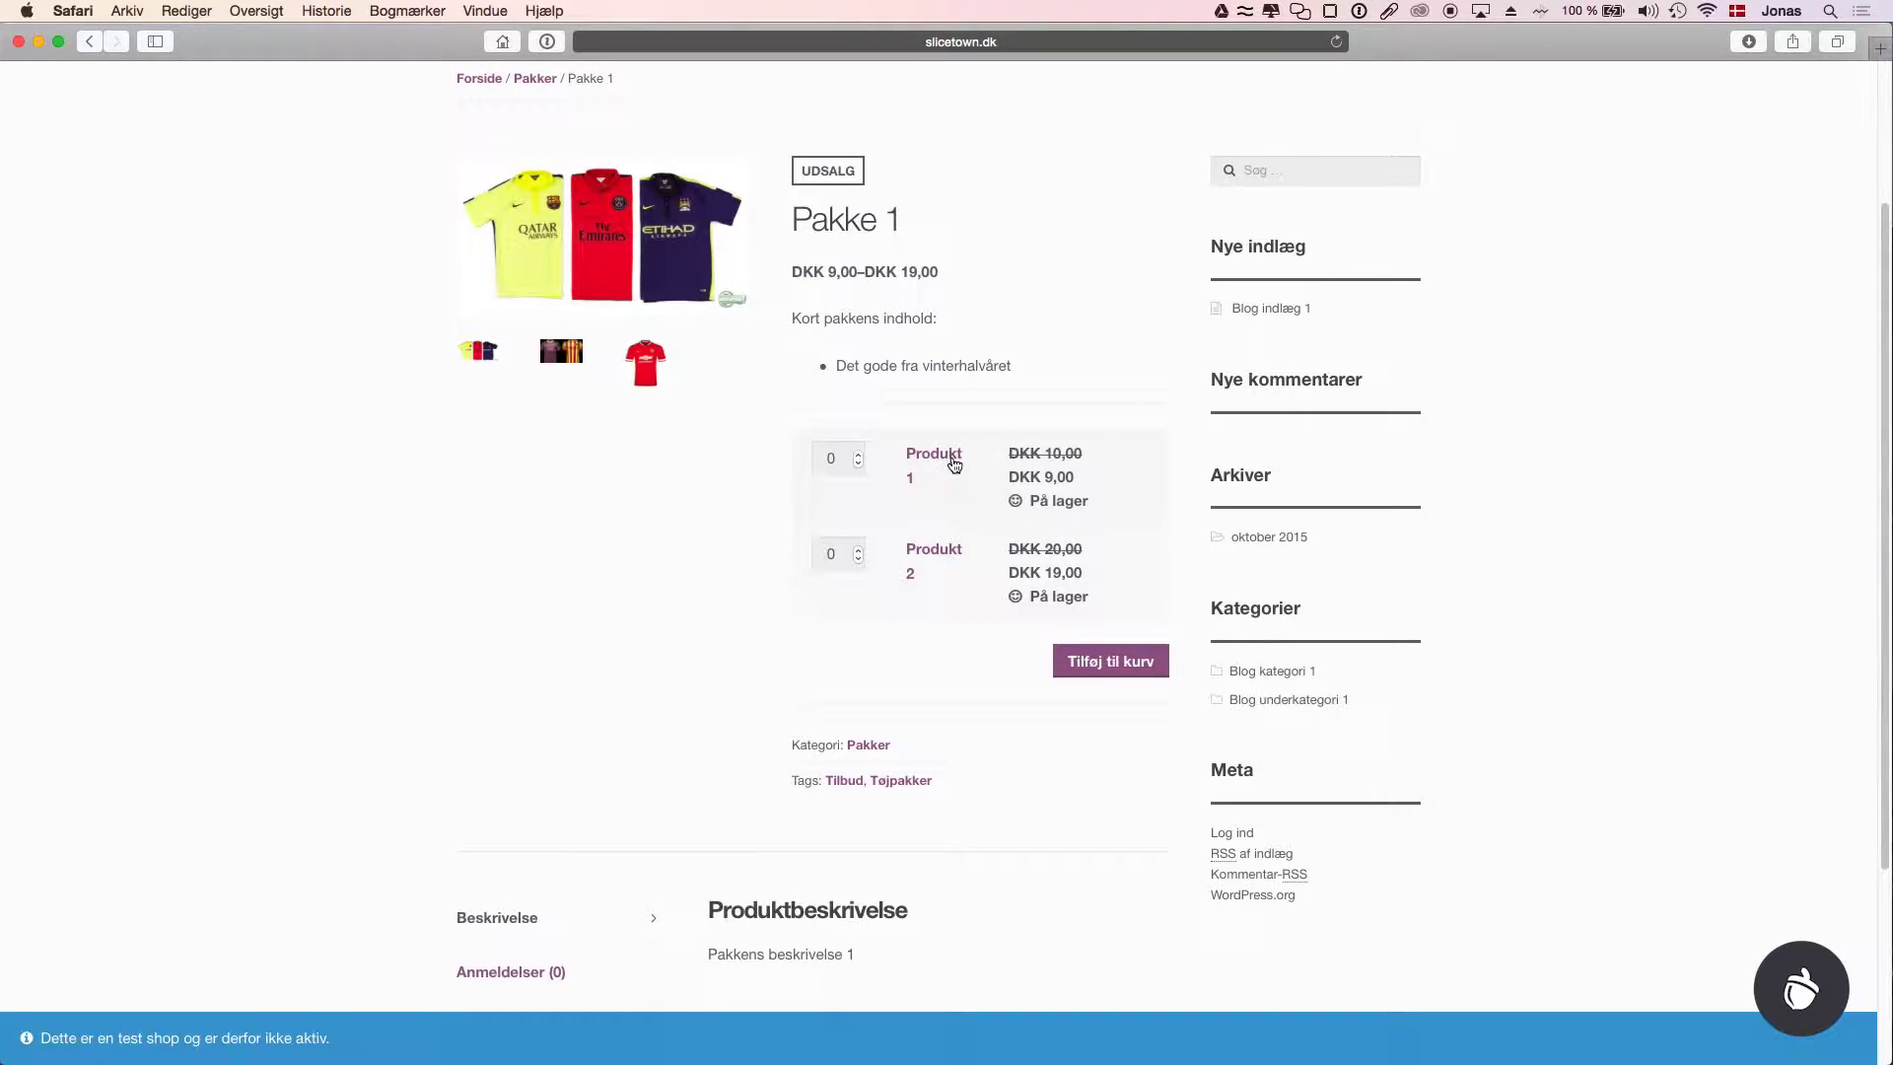
left_click(861, 454)
left_click(860, 454)
left_click(860, 551)
- Compare the product description on the Pakke 1 shop page with the description on its edit page
scroll(916, 564, "down", 5)
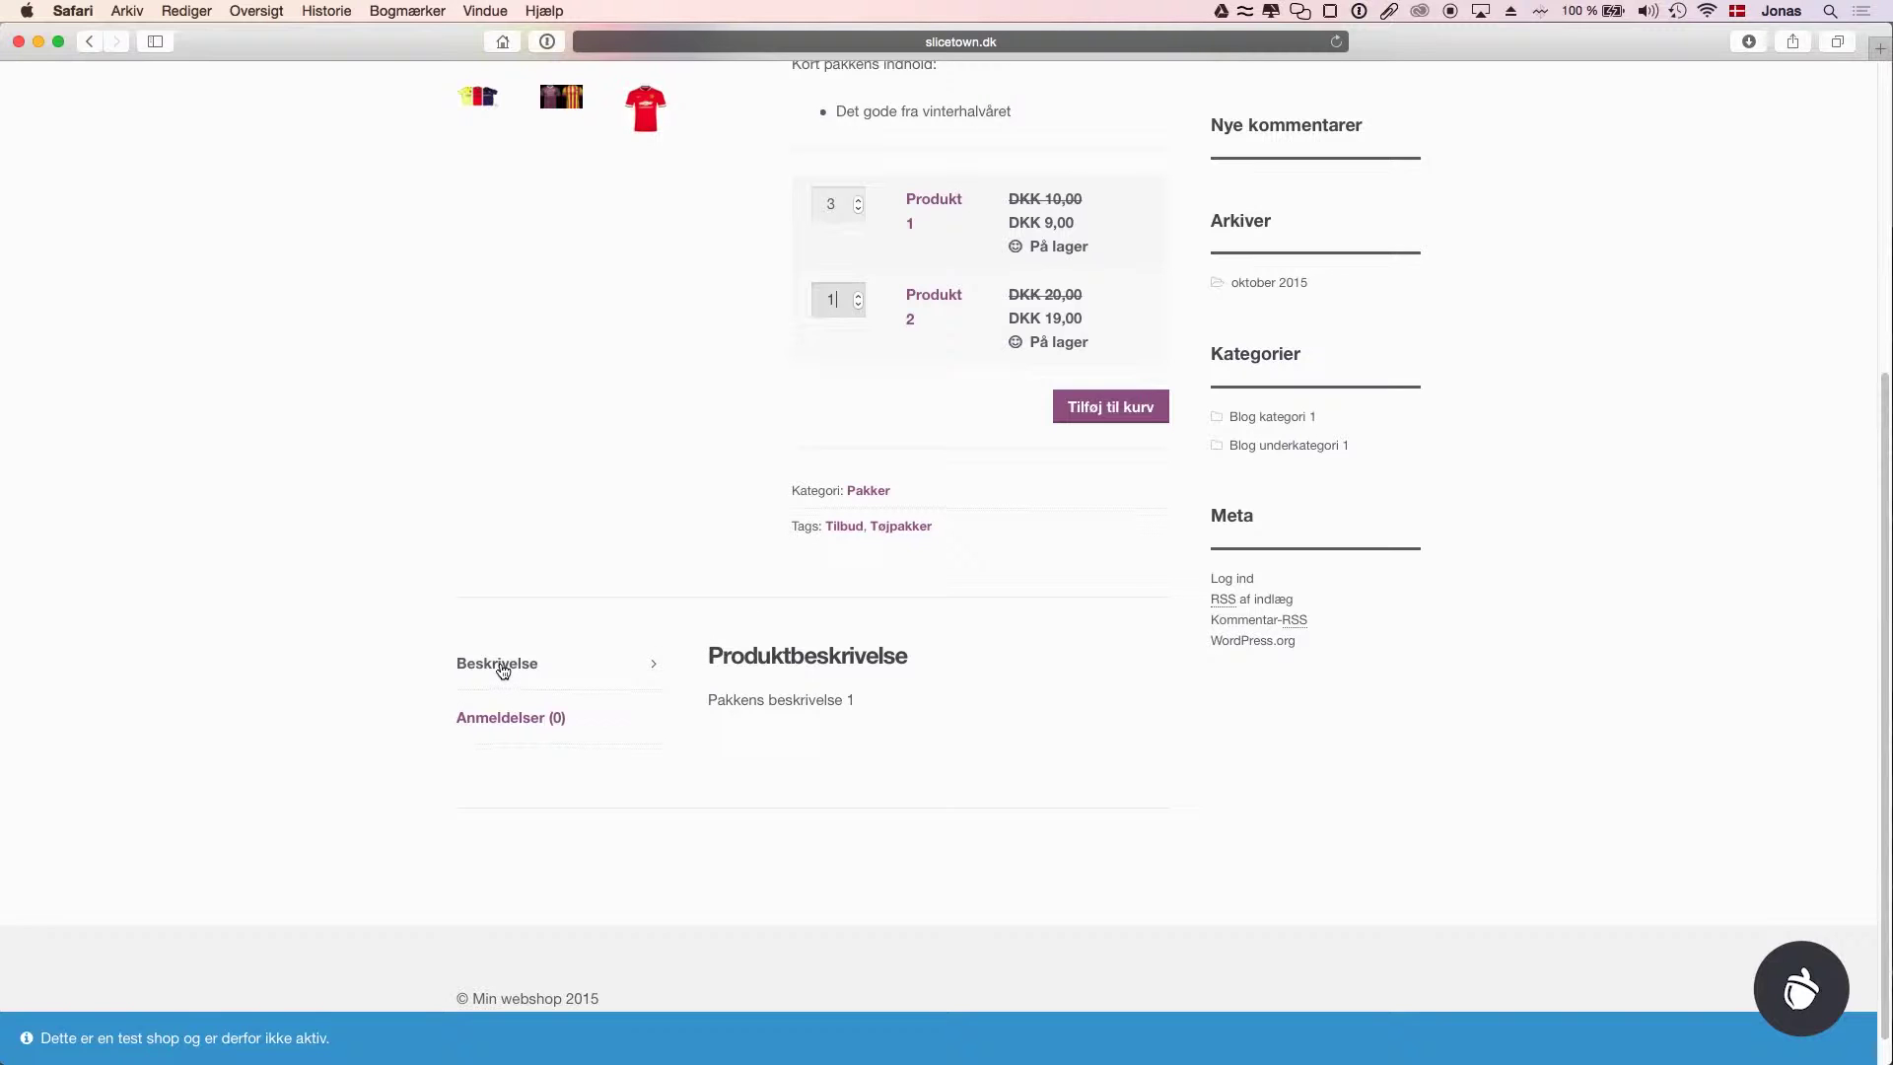
scroll(503, 671, "down", 1)
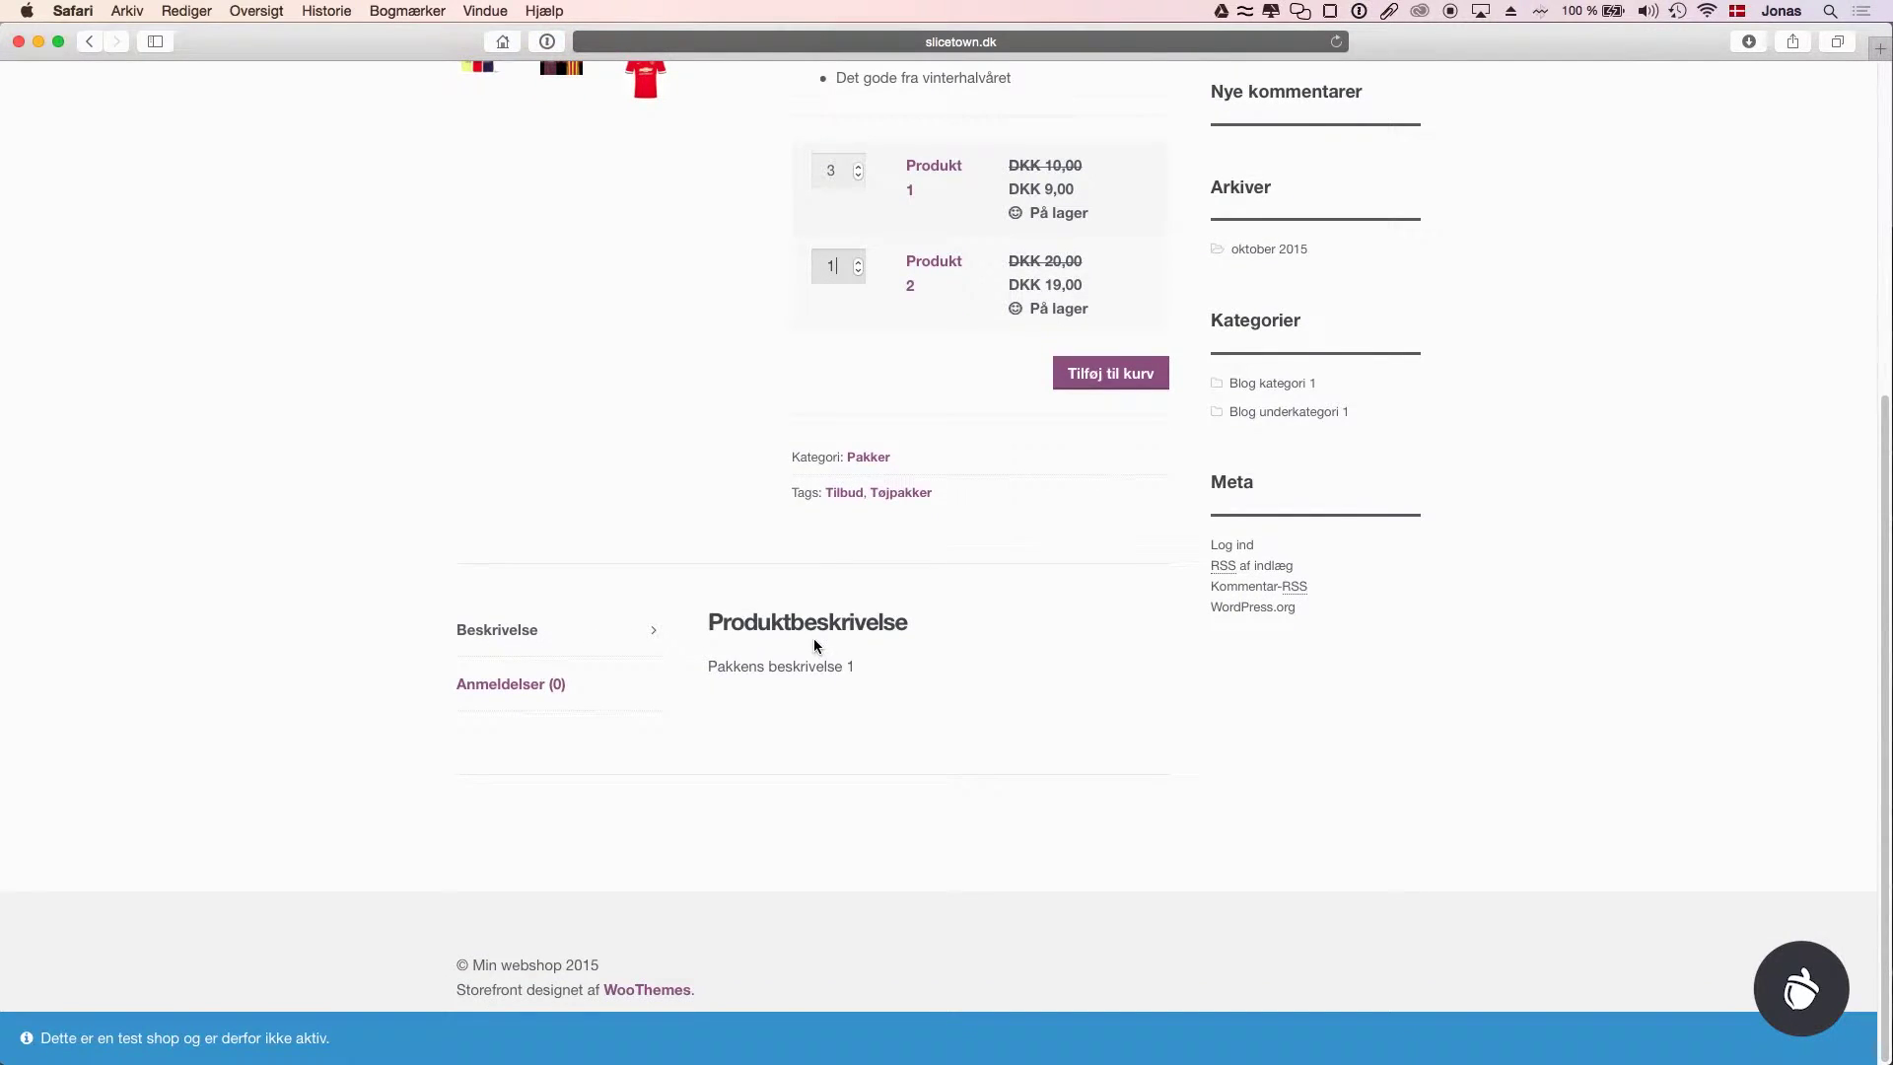
key("super+bracketleft")
scroll(767, 617, "up", 10)
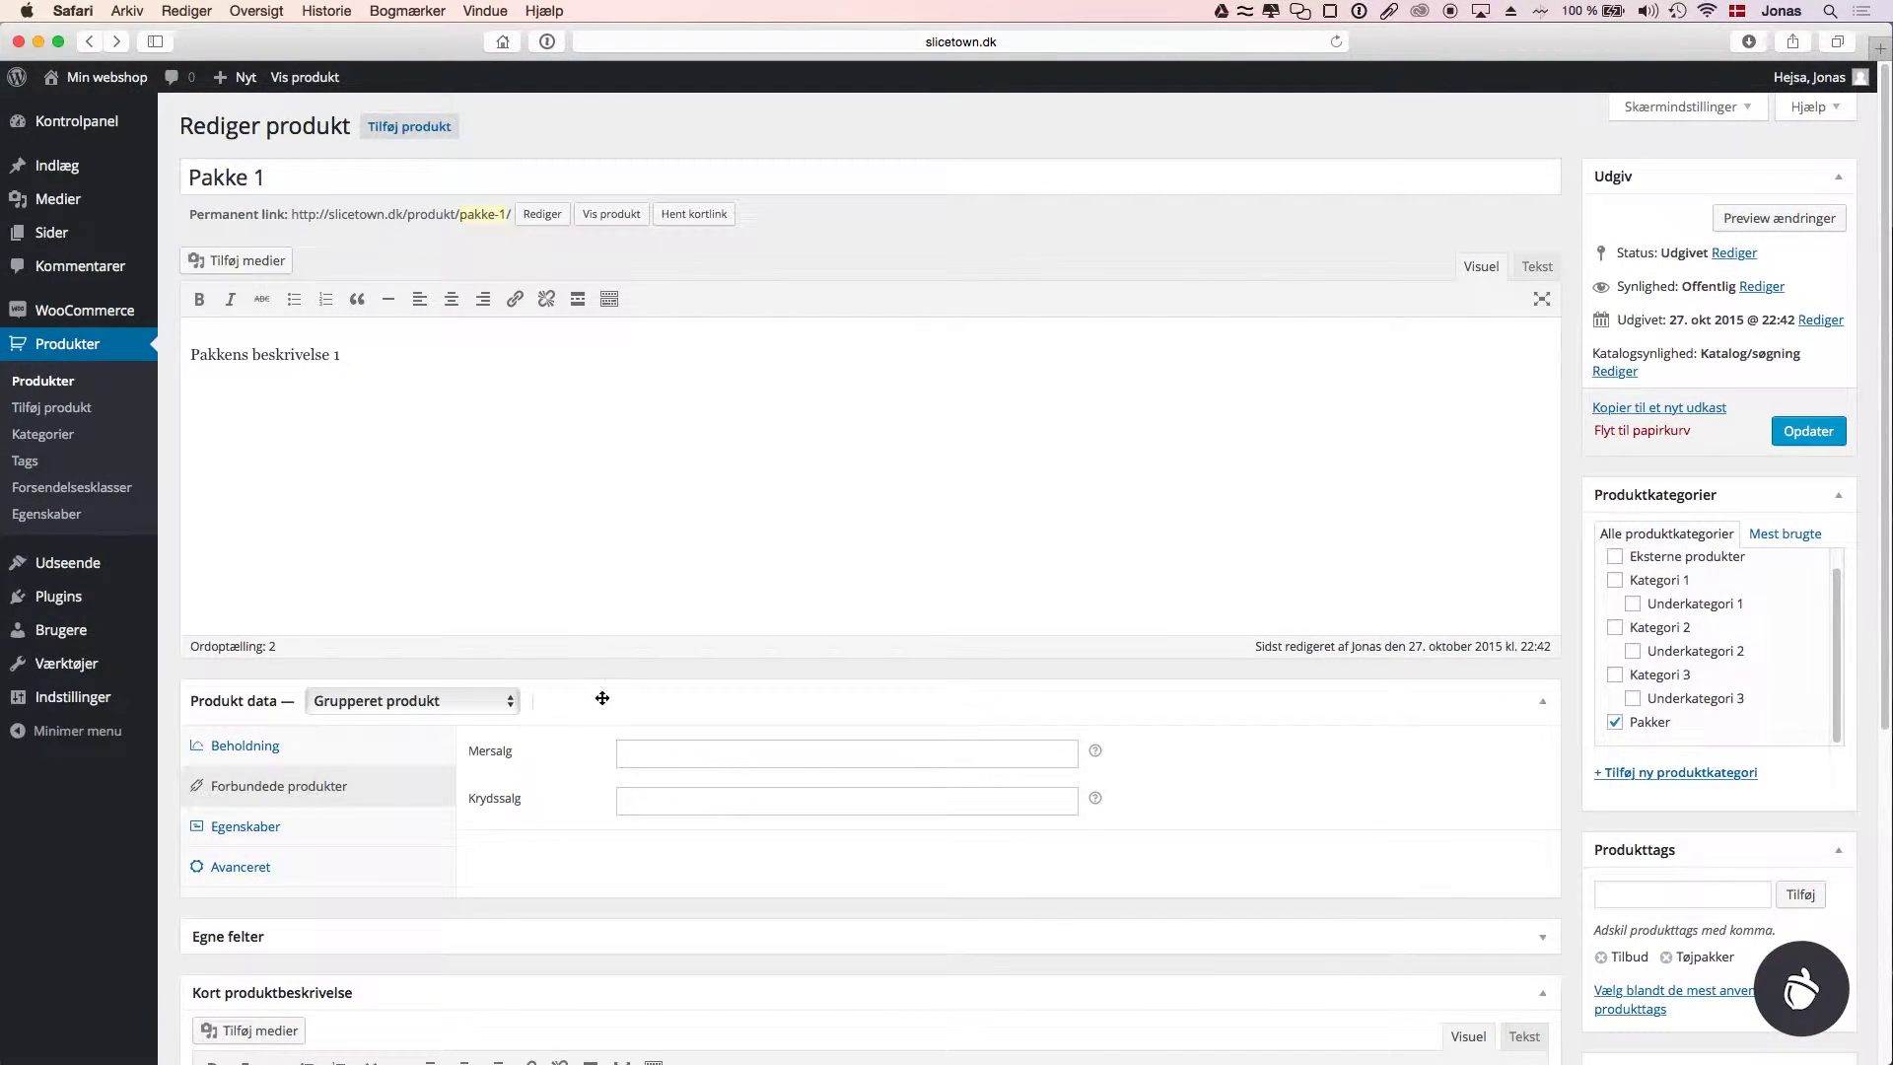
key("super+bracketright")
- Show the customer reviews of Pakke 1 and go through the review form's name, e-mail and review text fields
left_click(496, 683)
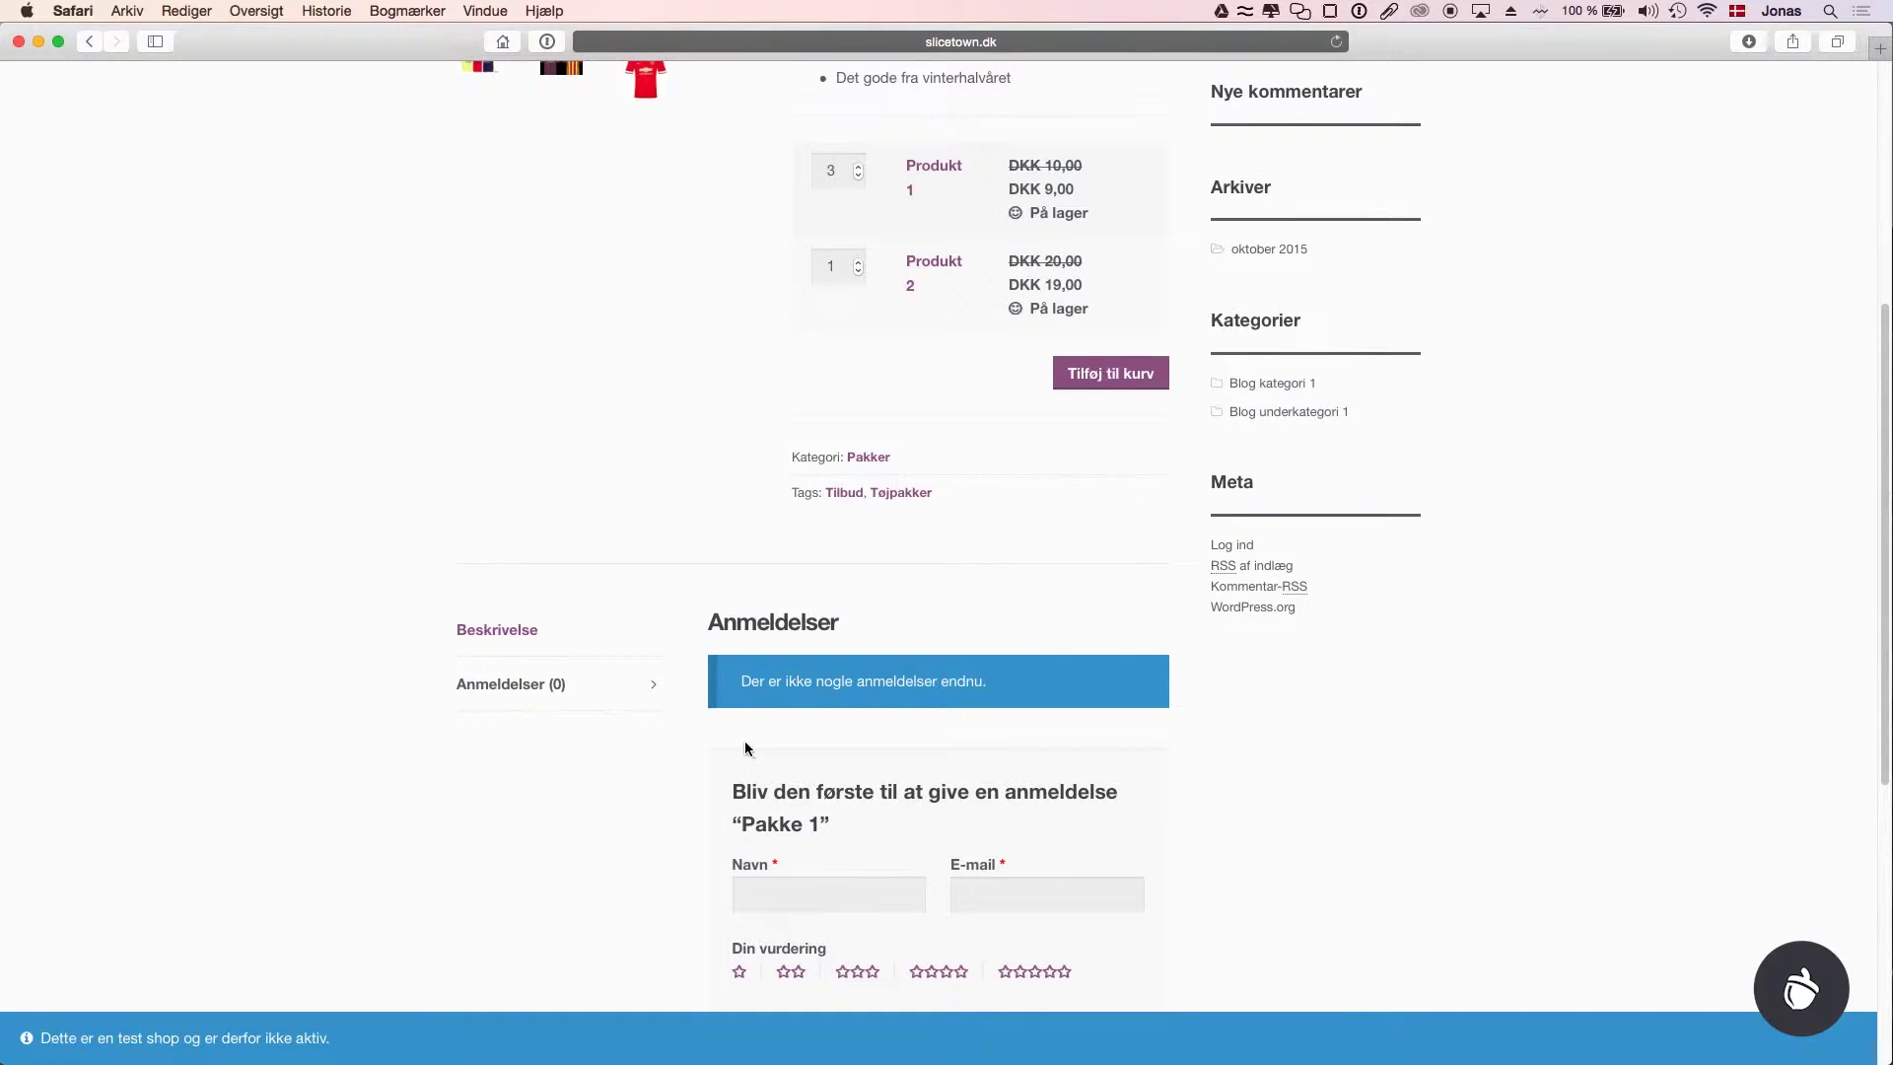
scroll(746, 747, "down", 5)
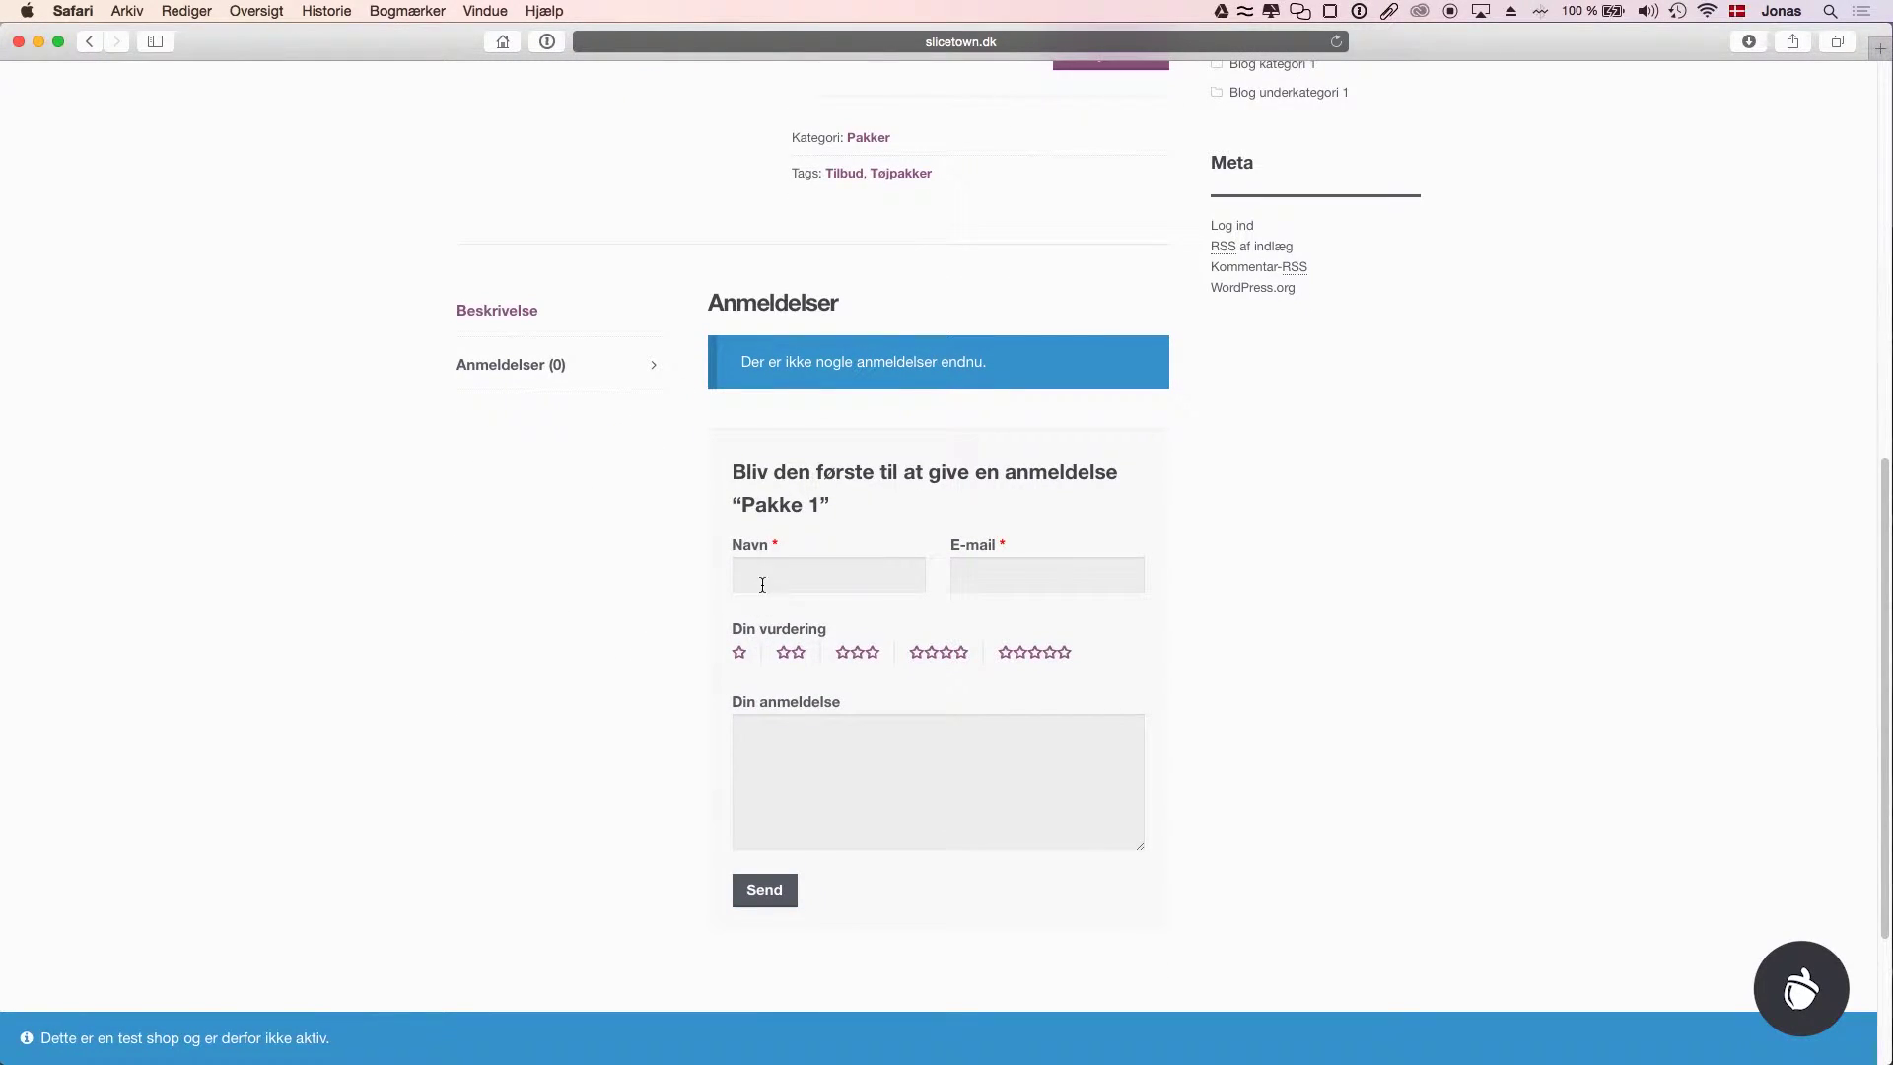
left_click(766, 584)
left_click(1012, 579)
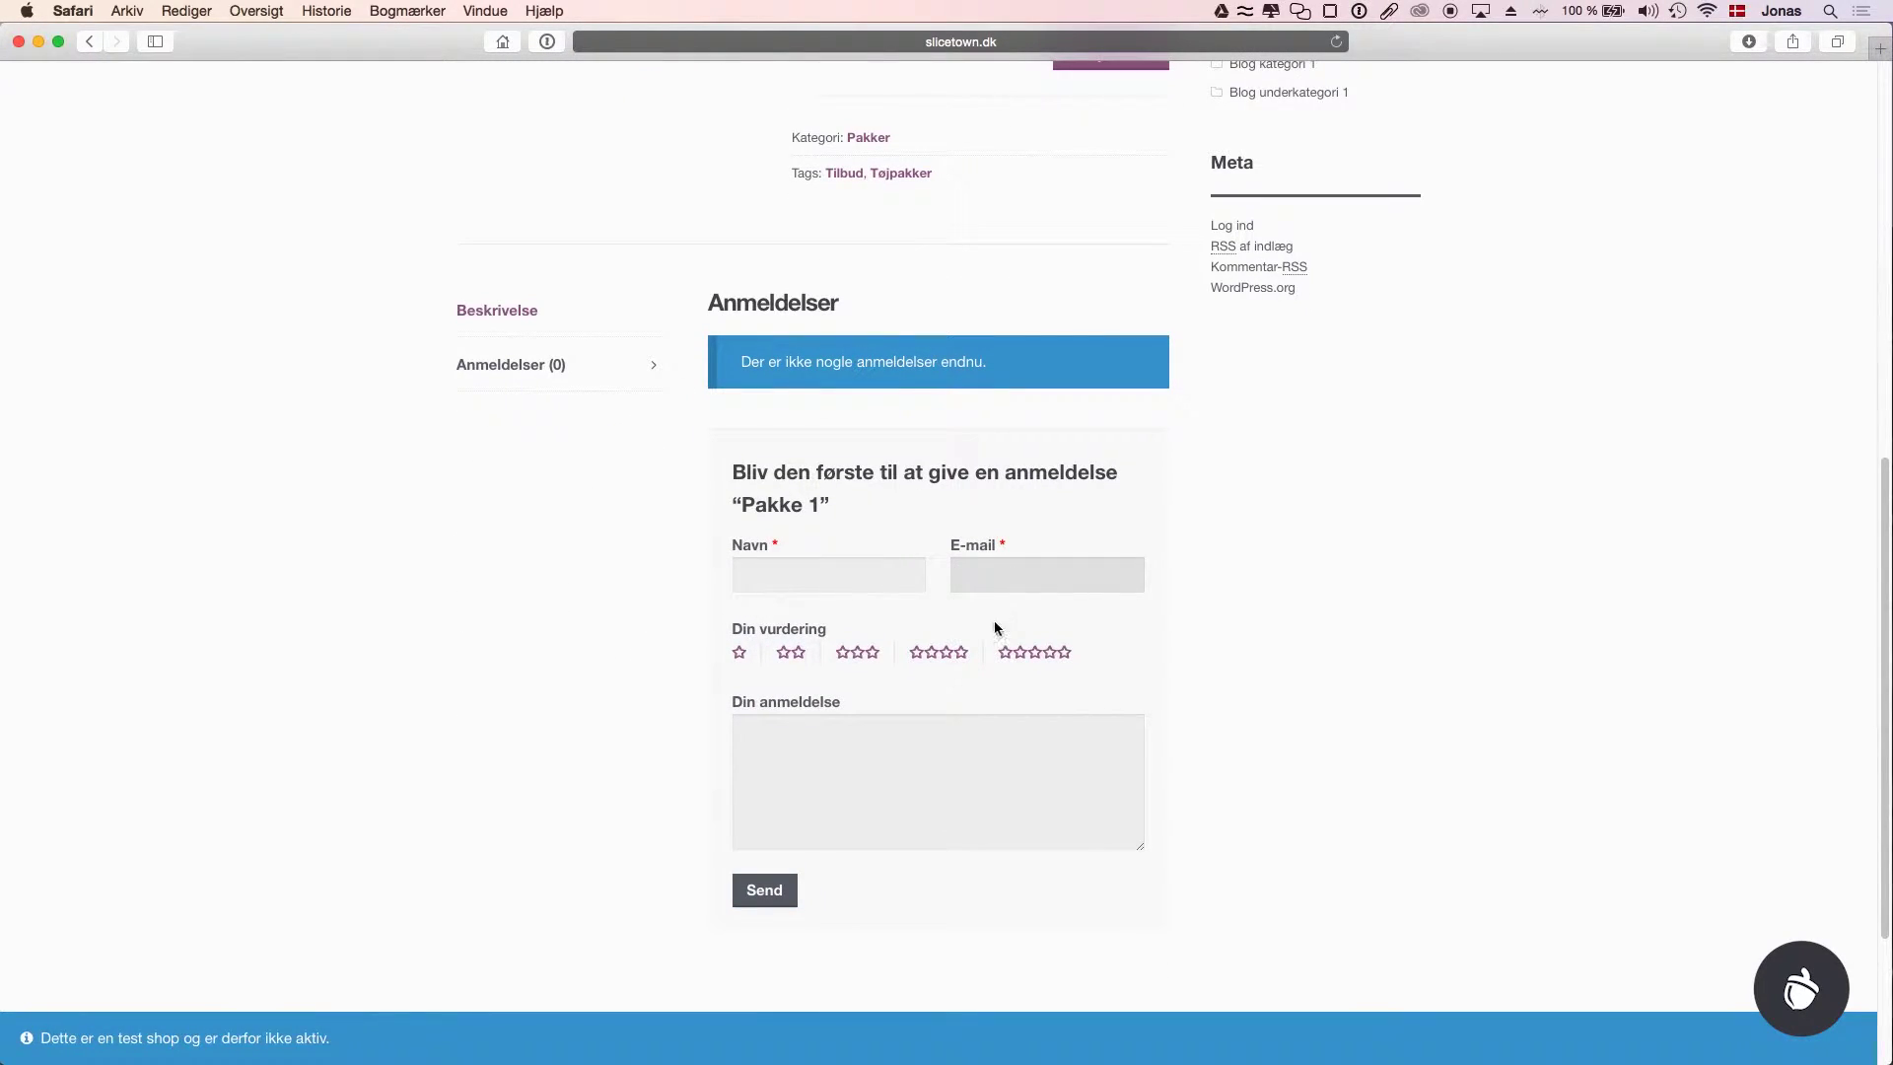
left_click(852, 727)
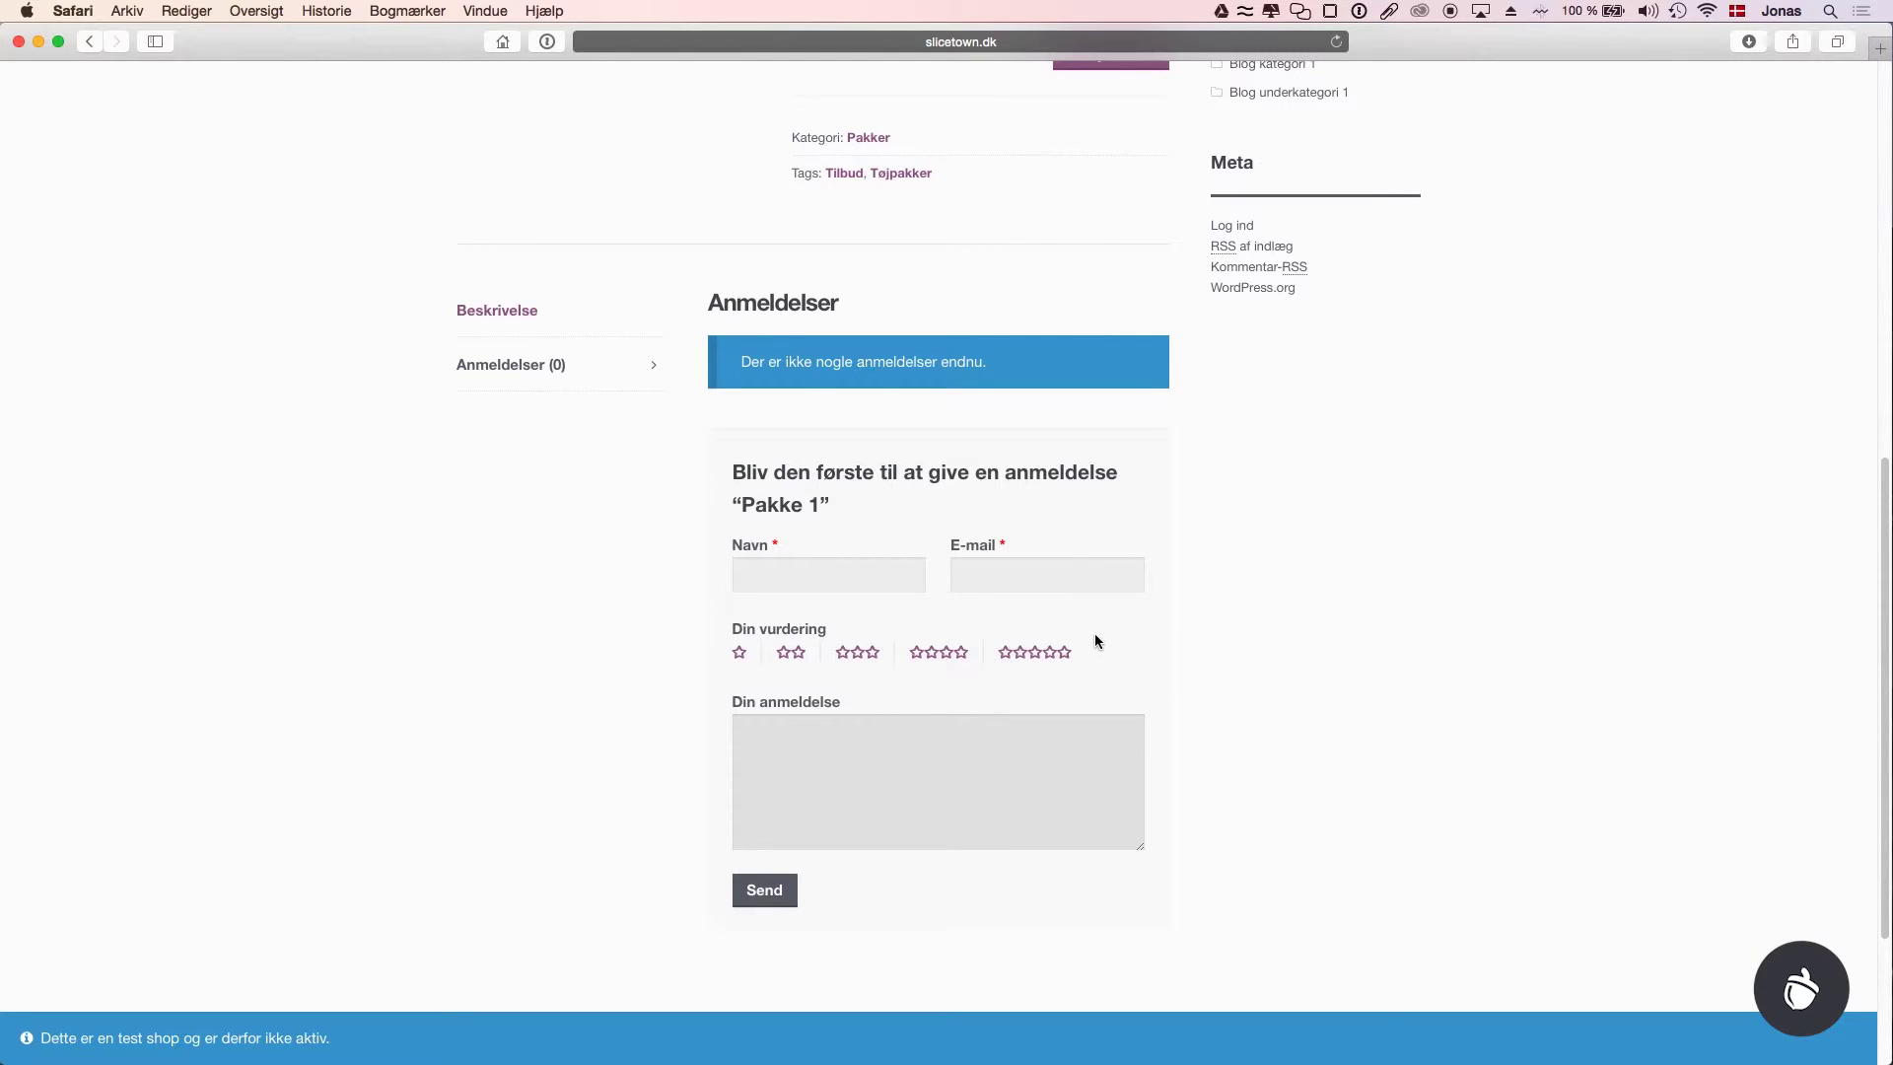
- Check the advanced product data of Pakke 1 for the purchase note and review activation, and return to its shop page
key("ctrl+Left")
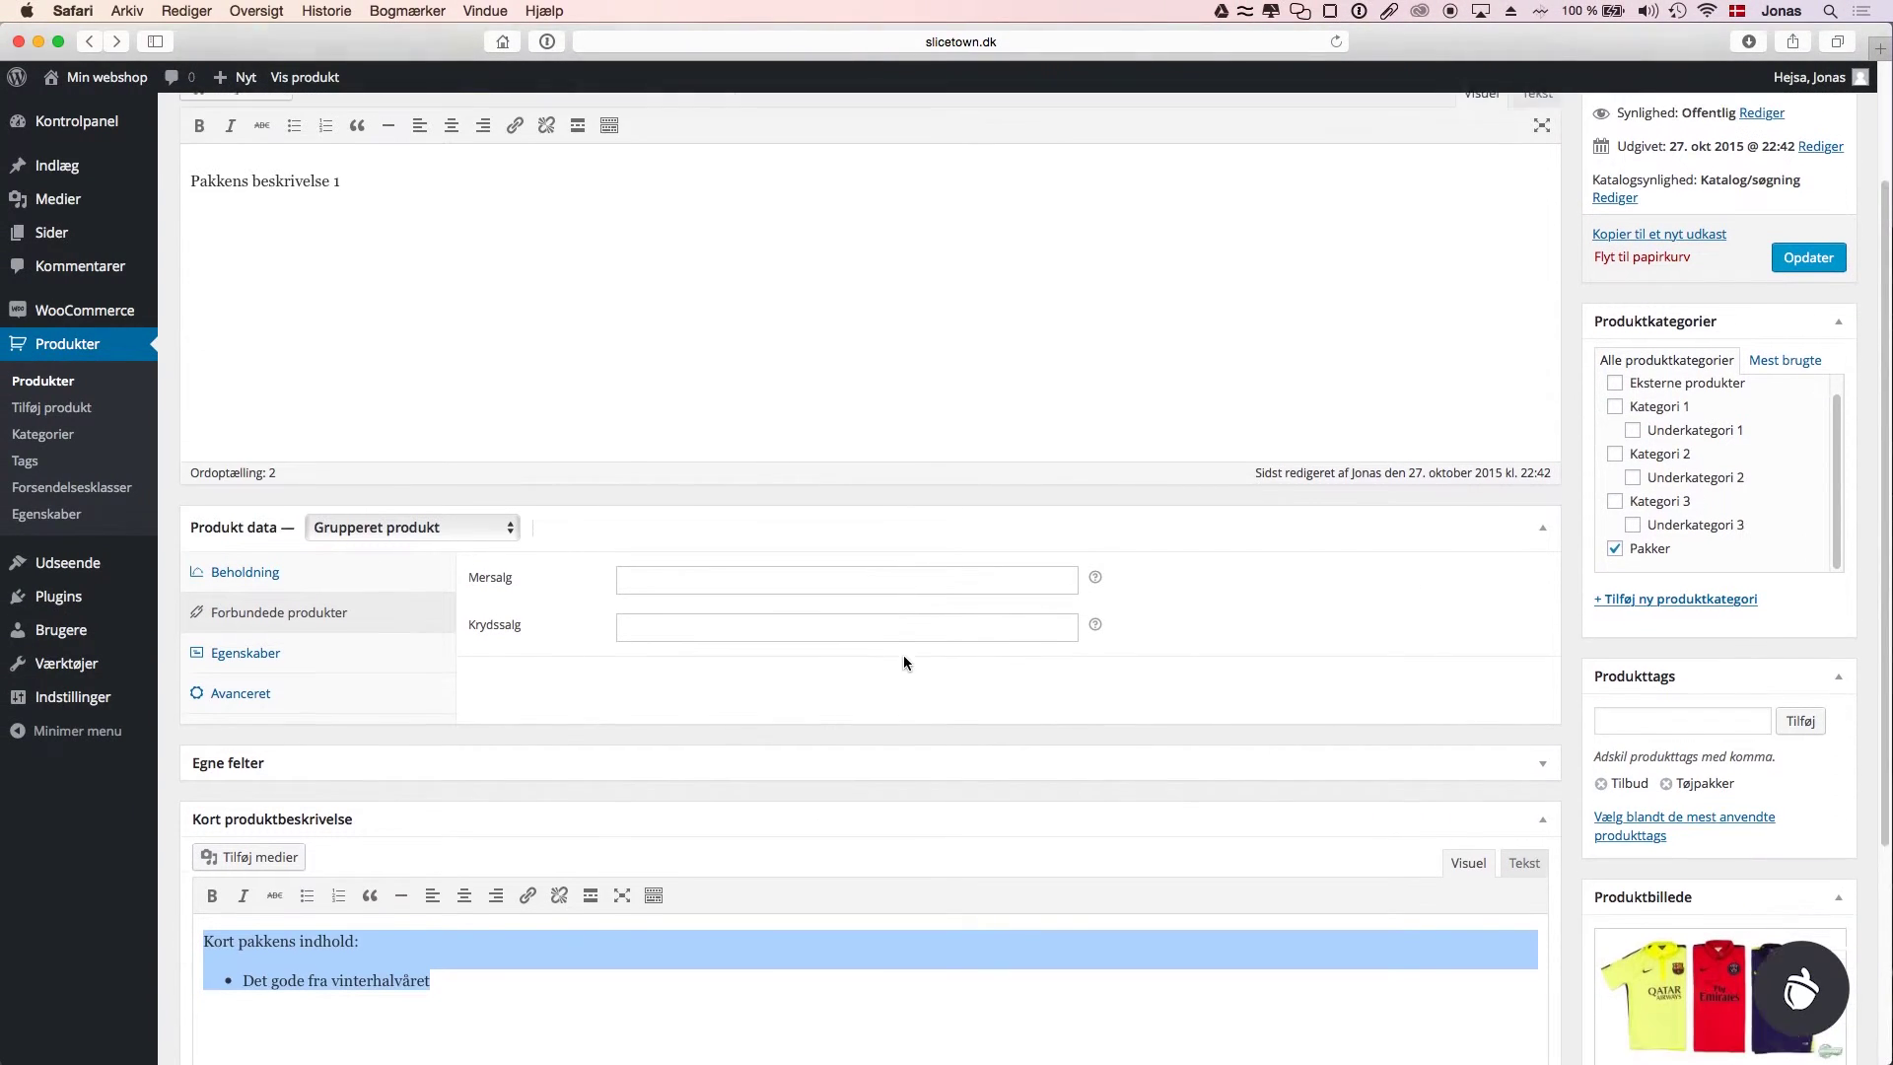
scroll(903, 662, "down", 1)
left_click(294, 657)
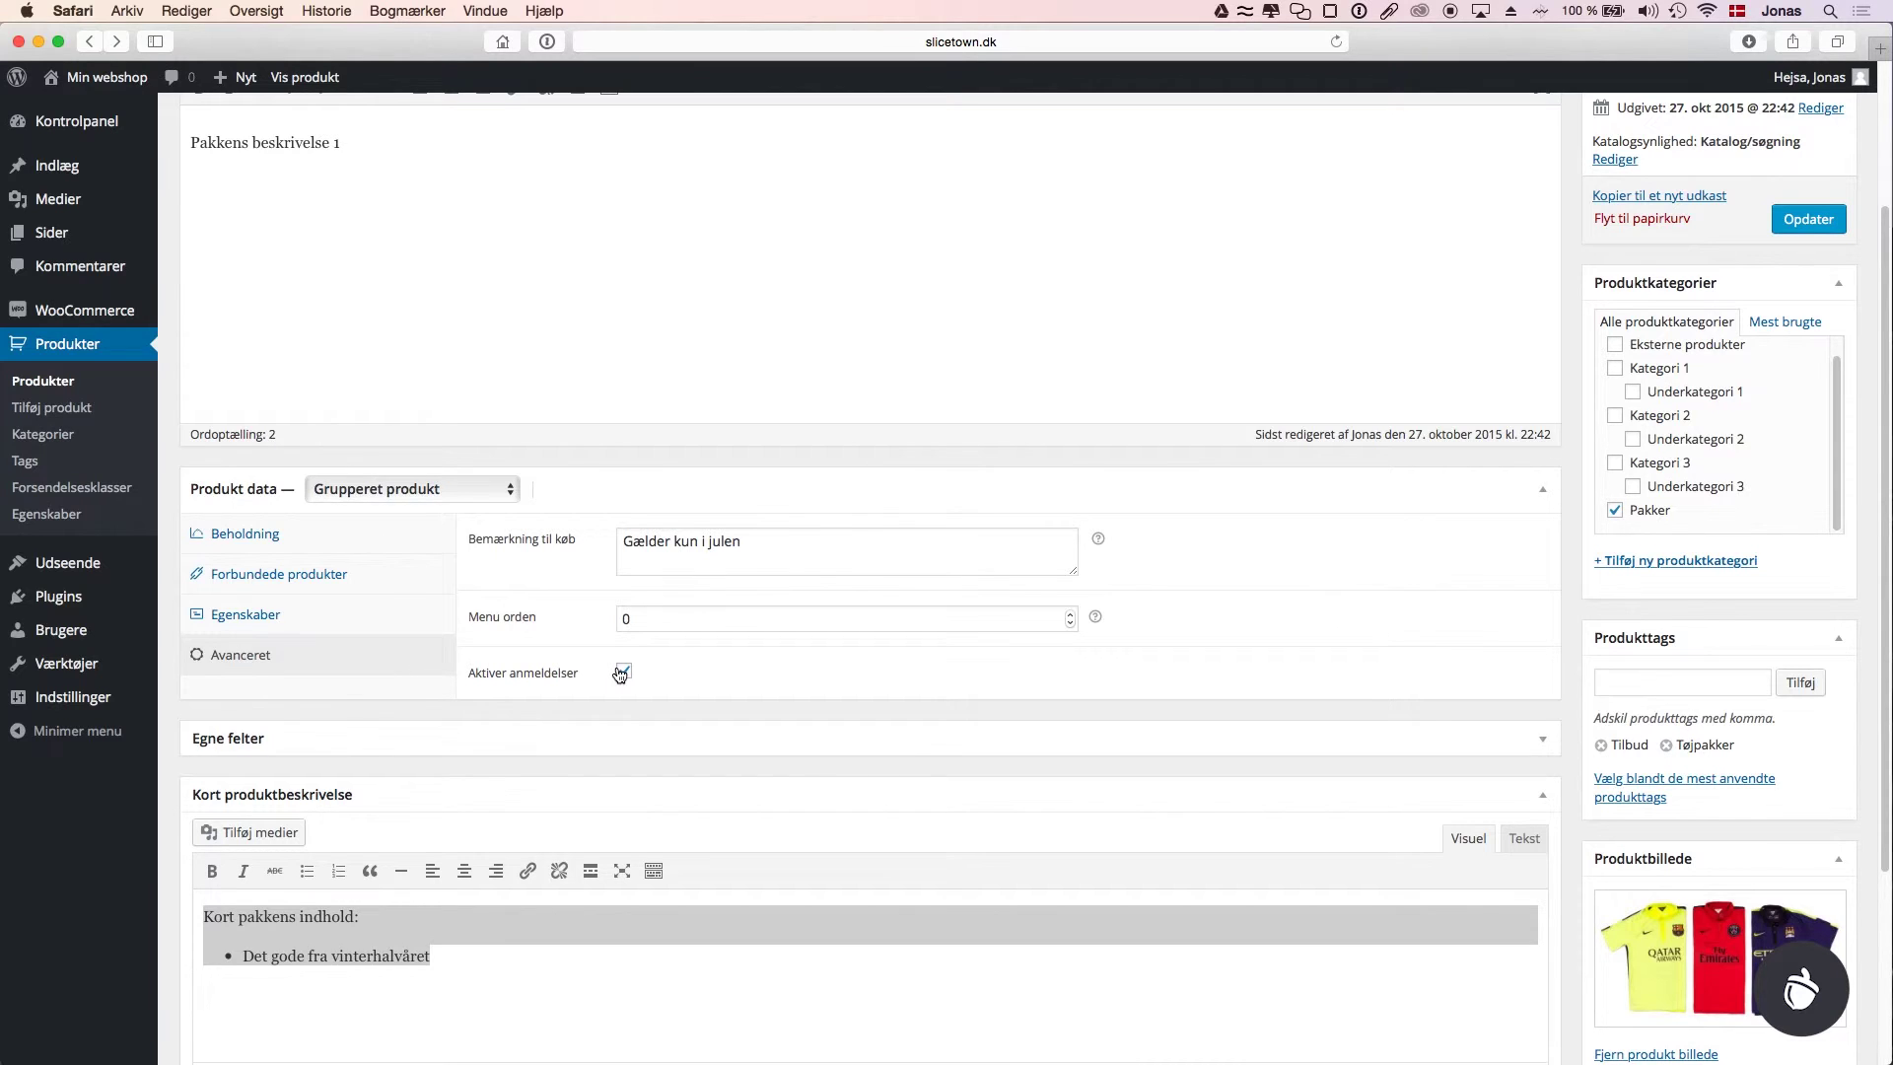
scroll(642, 667, "up", 5)
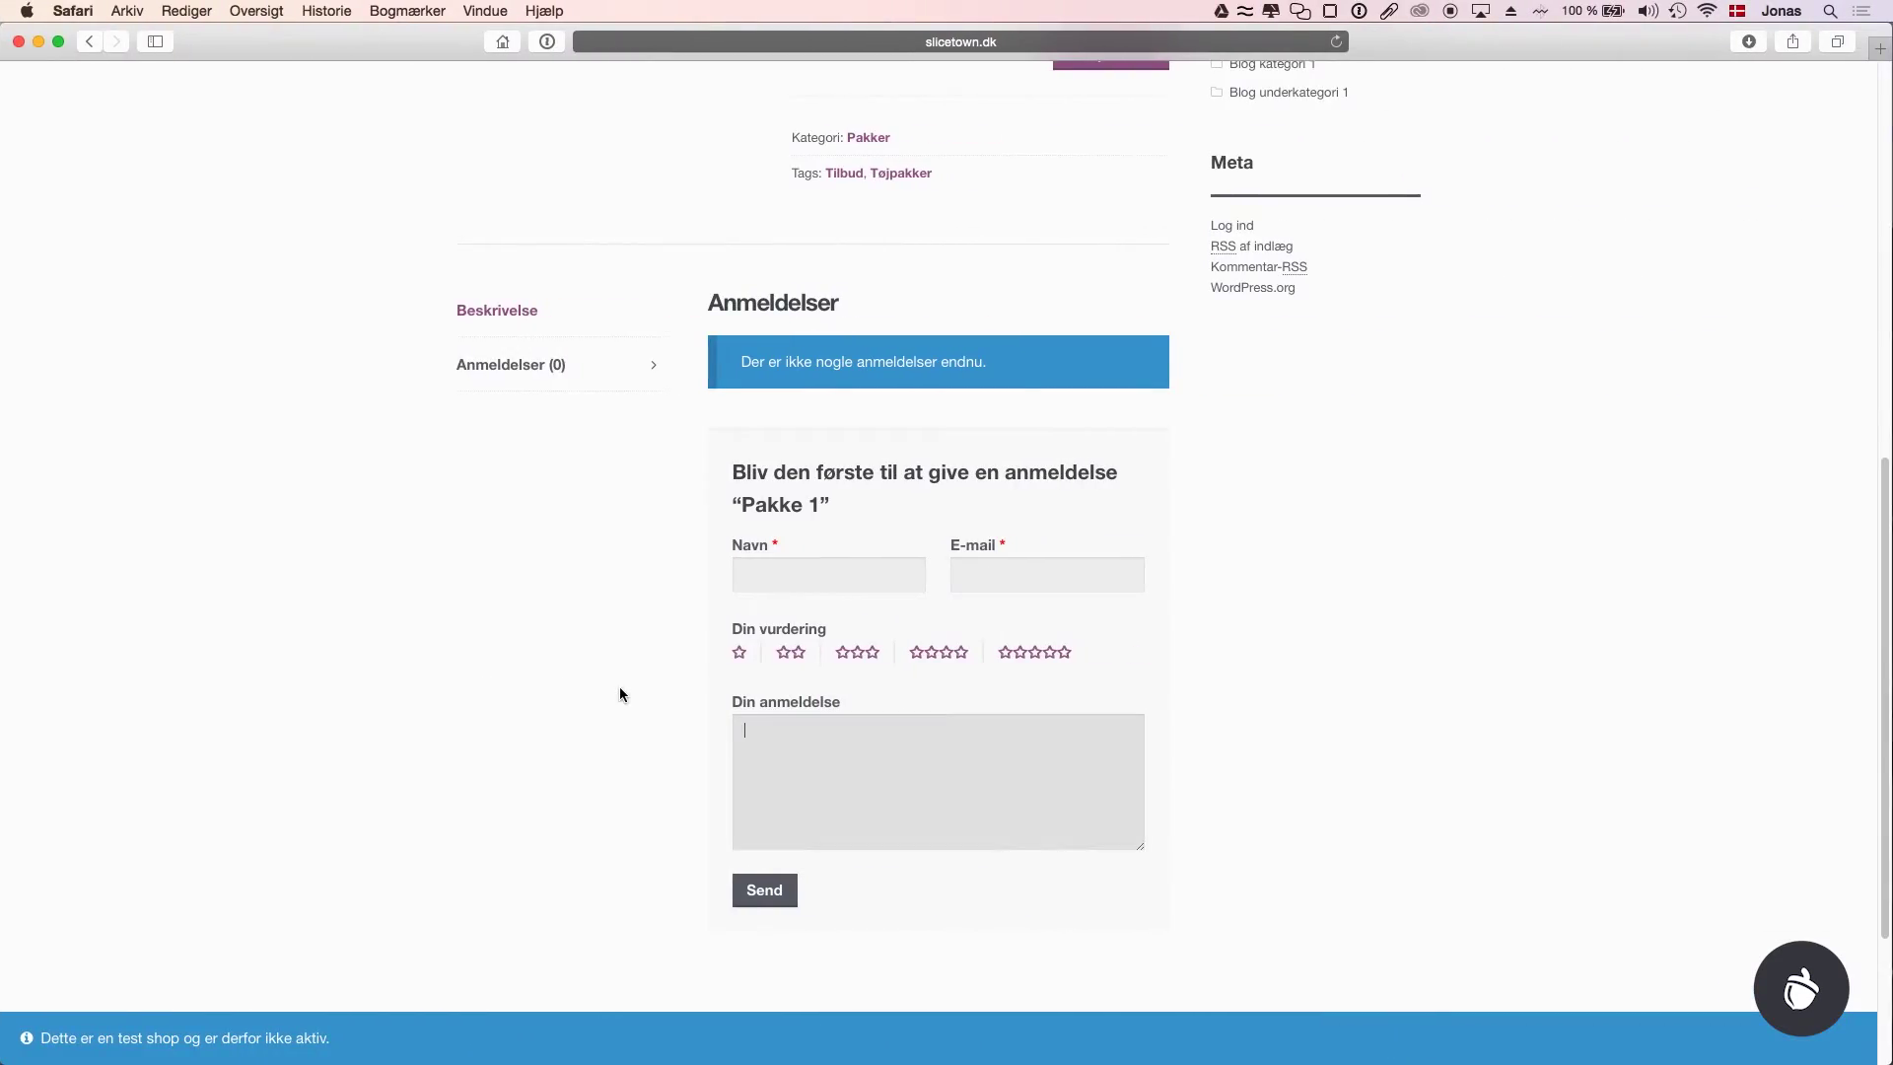
scroll(621, 688, "up", 10)
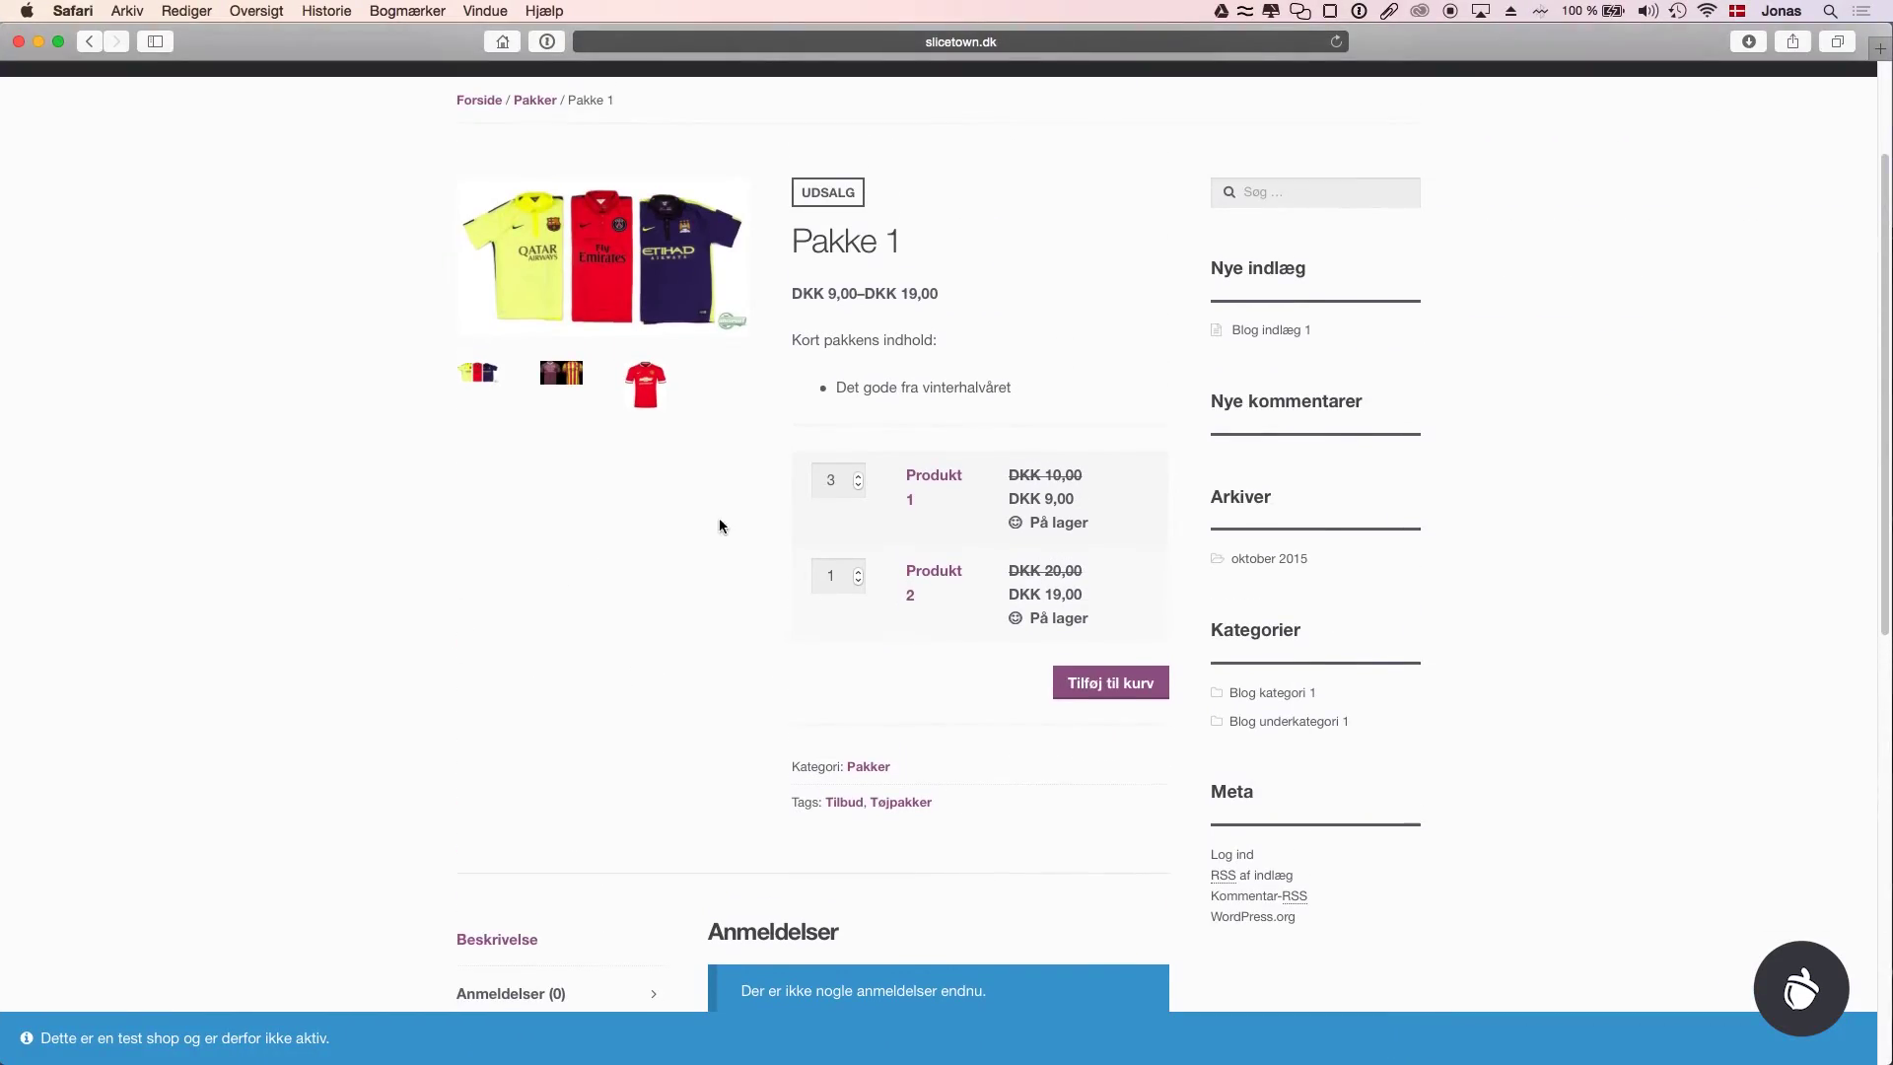